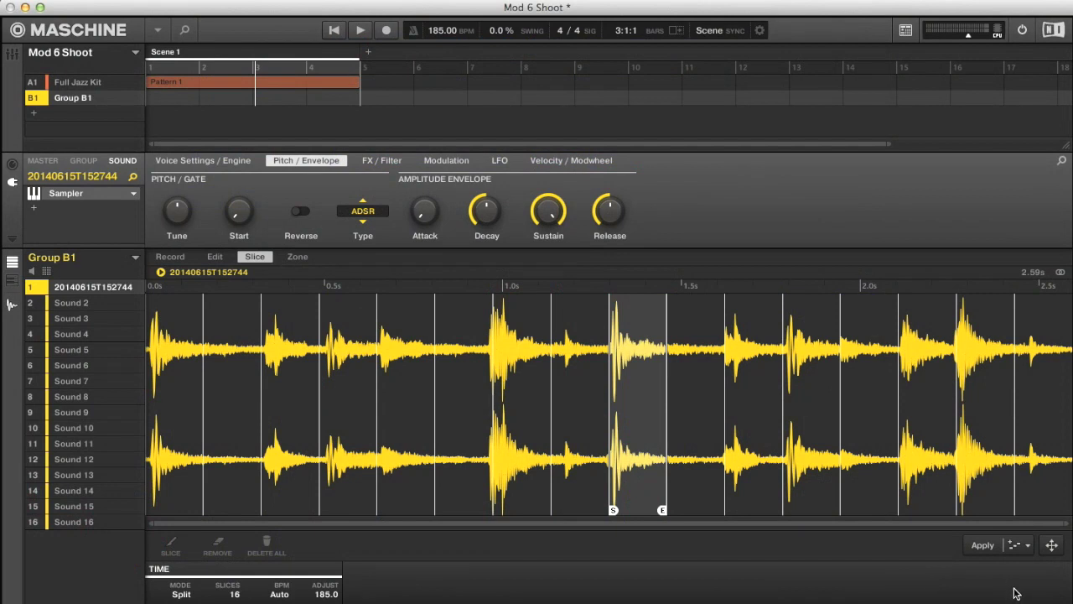
click(982, 546)
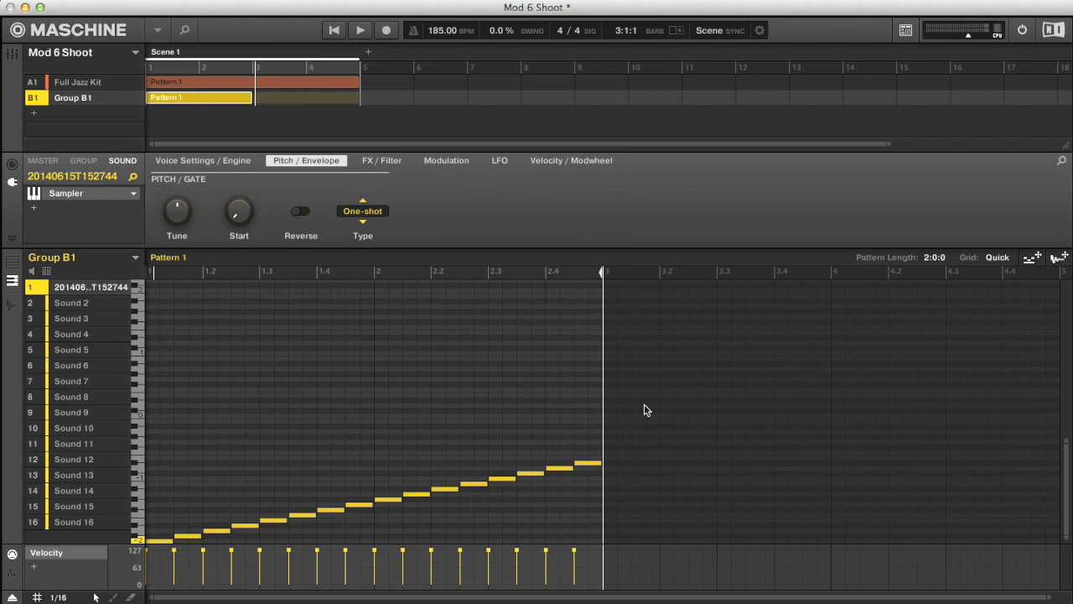
key(super+z)
click(696, 411)
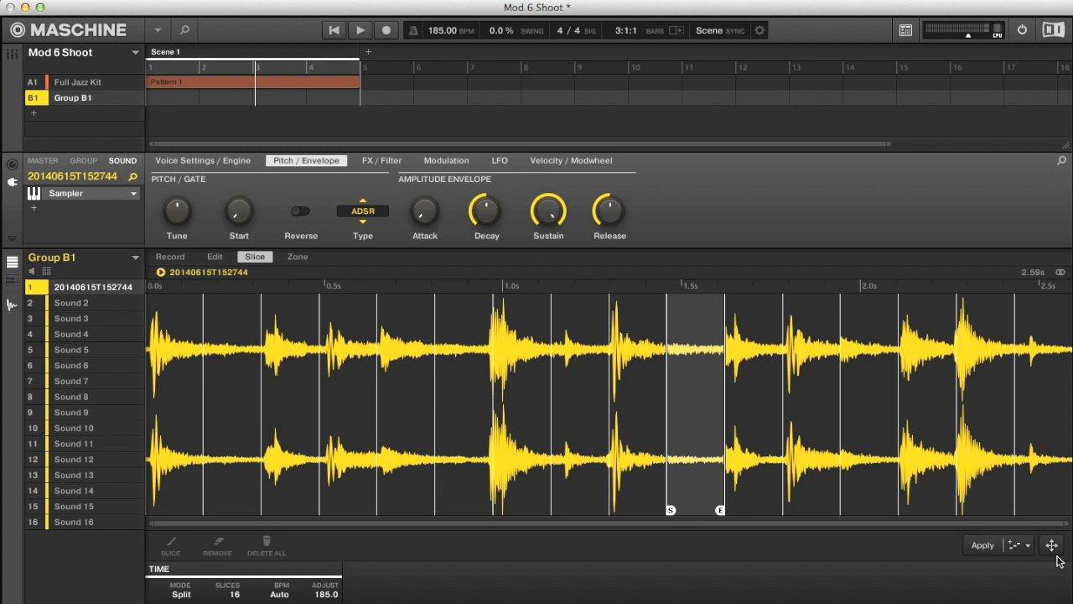
drag(1053, 546, 67, 120)
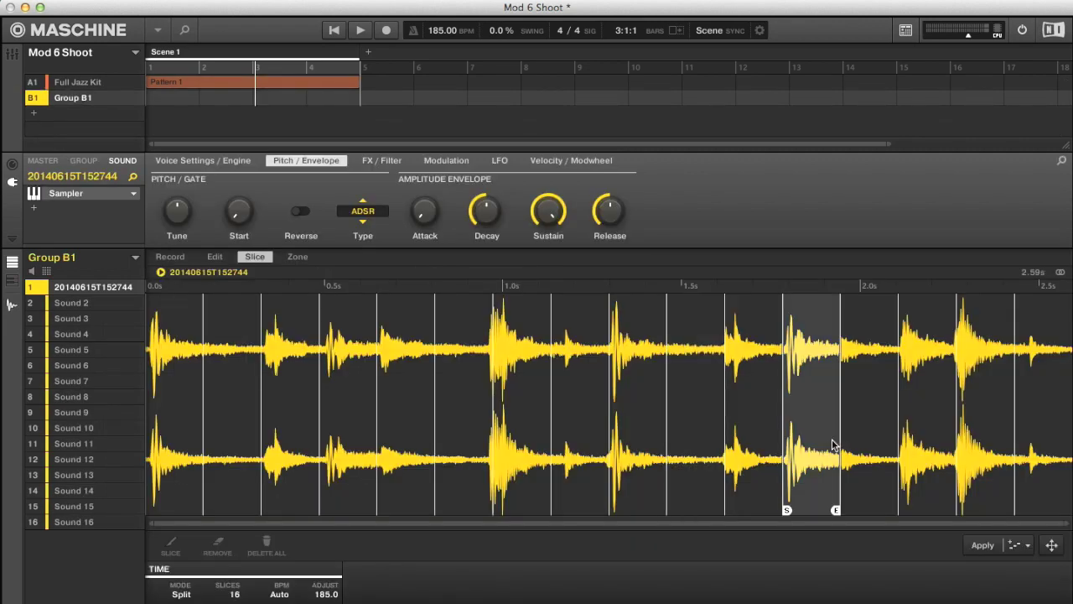
Apply the 16 slices with Create Pattern checked, generating Pattern 1 of rising notes.
click(853, 484)
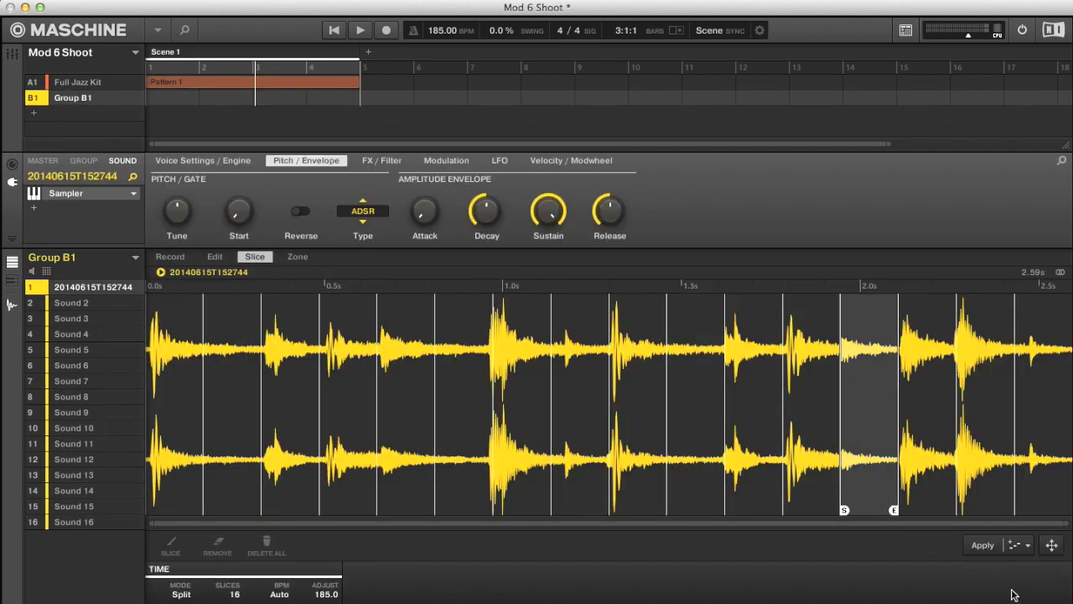
click(1027, 546)
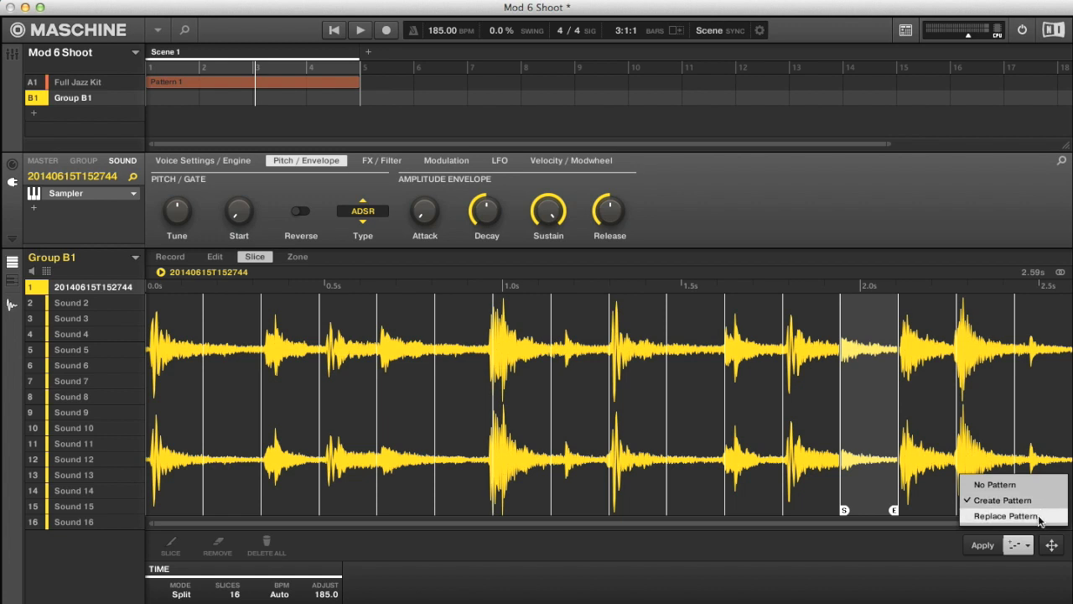
click(979, 589)
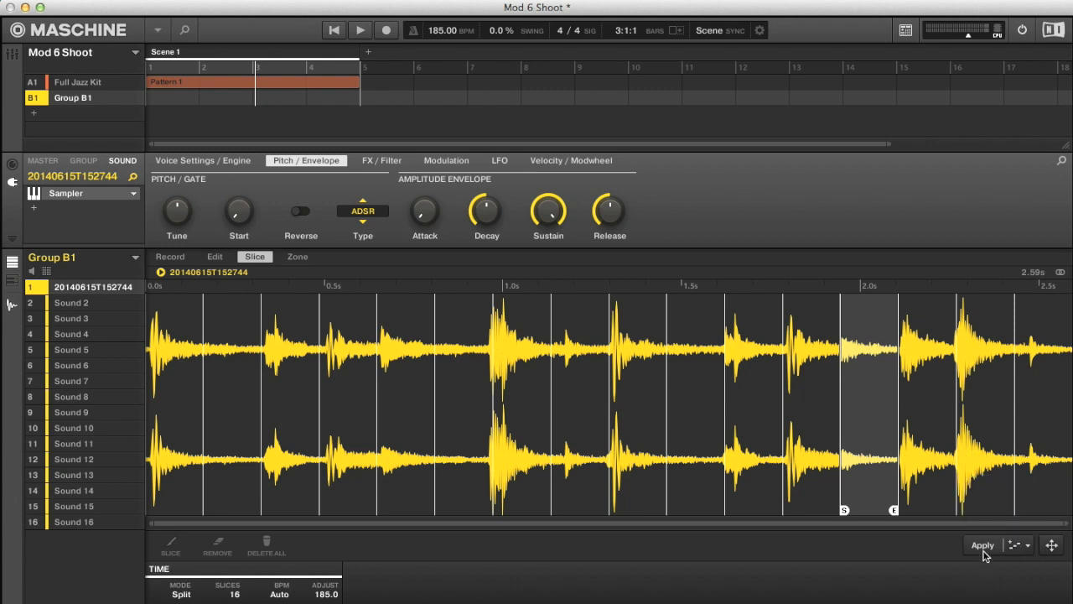
click(982, 545)
scroll(360, 471, up, 1)
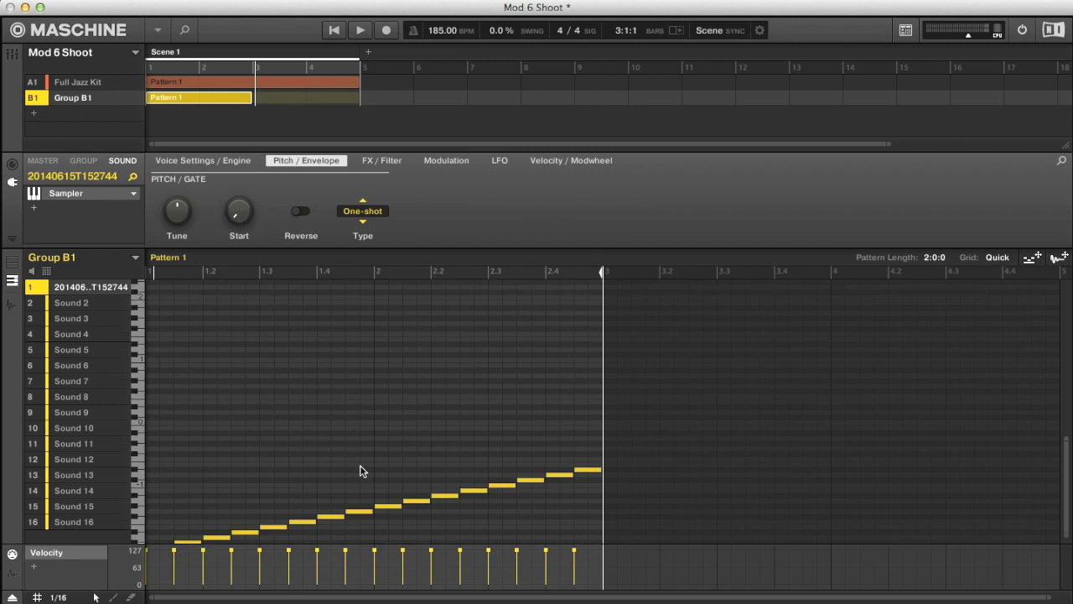
scroll(361, 471, down, 1)
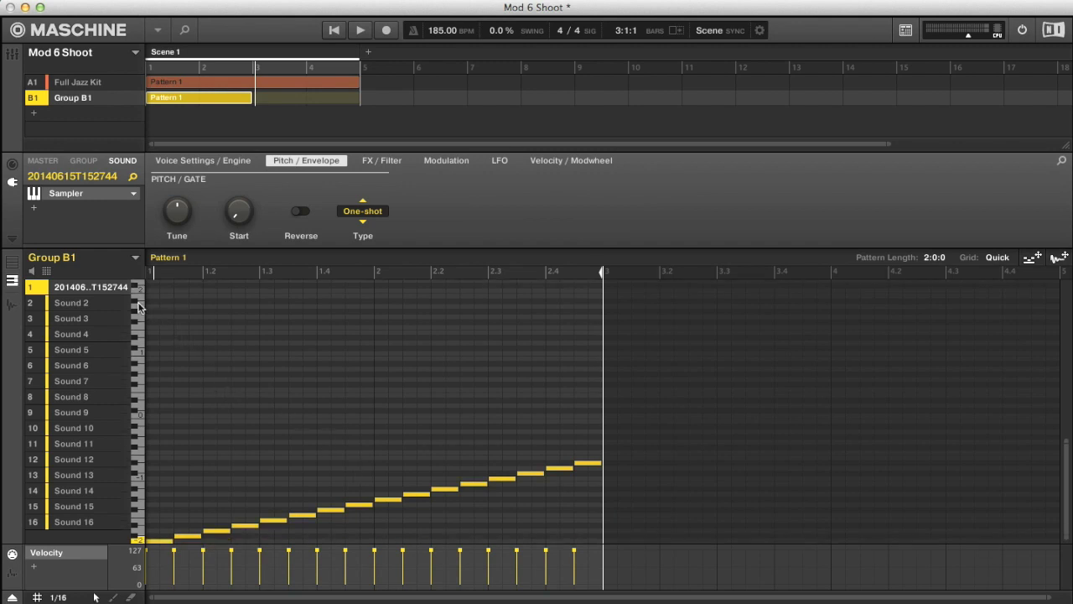
scroll(345, 354, up, 1)
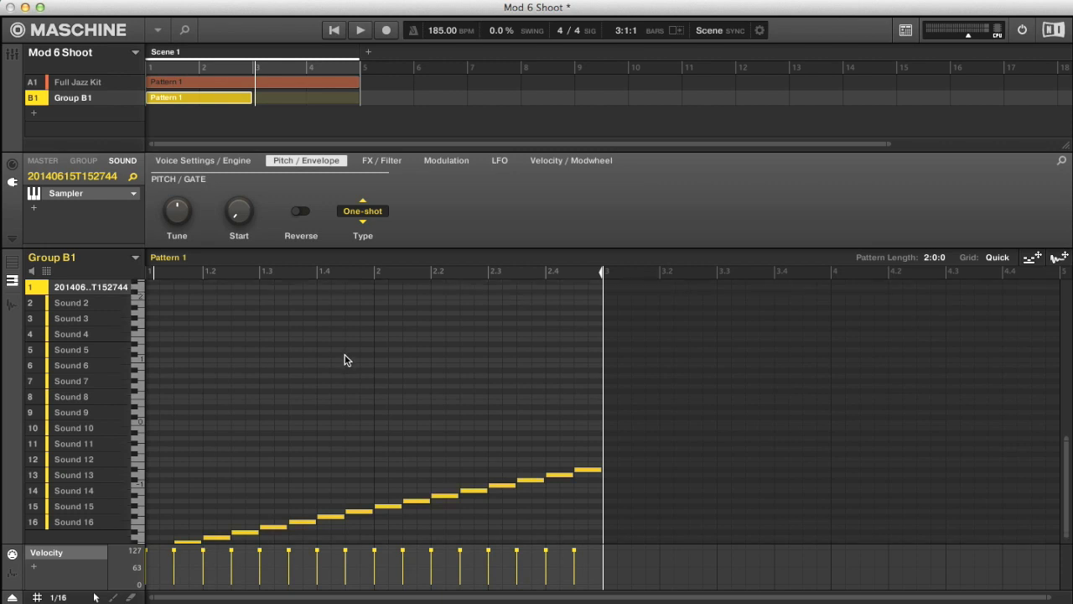
scroll(346, 359, down, 1)
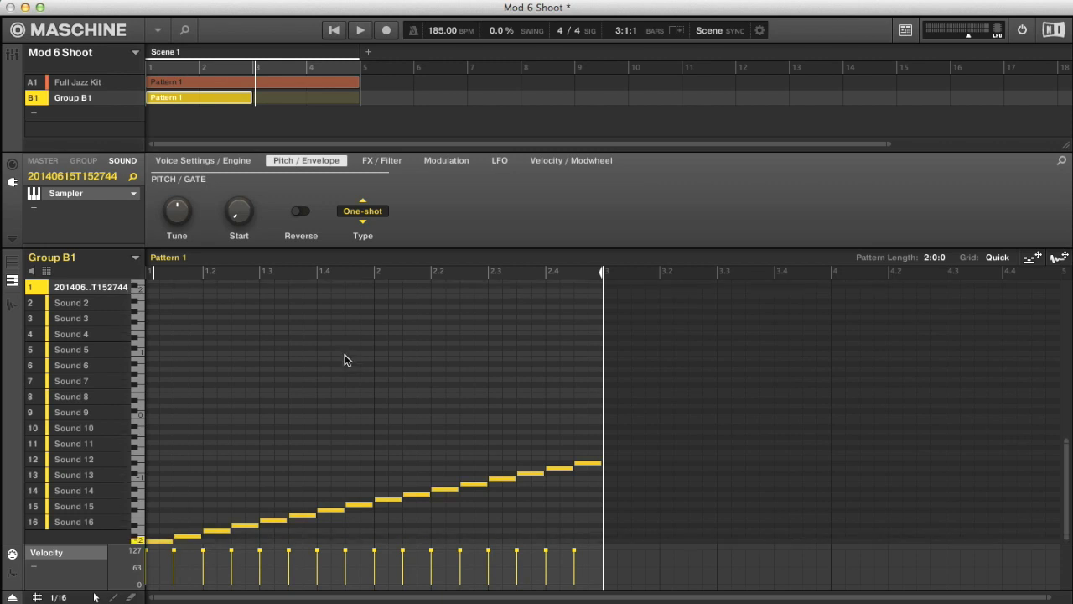
Switch the envelope type to ADSR and drop Sustain to 0.
click(377, 216)
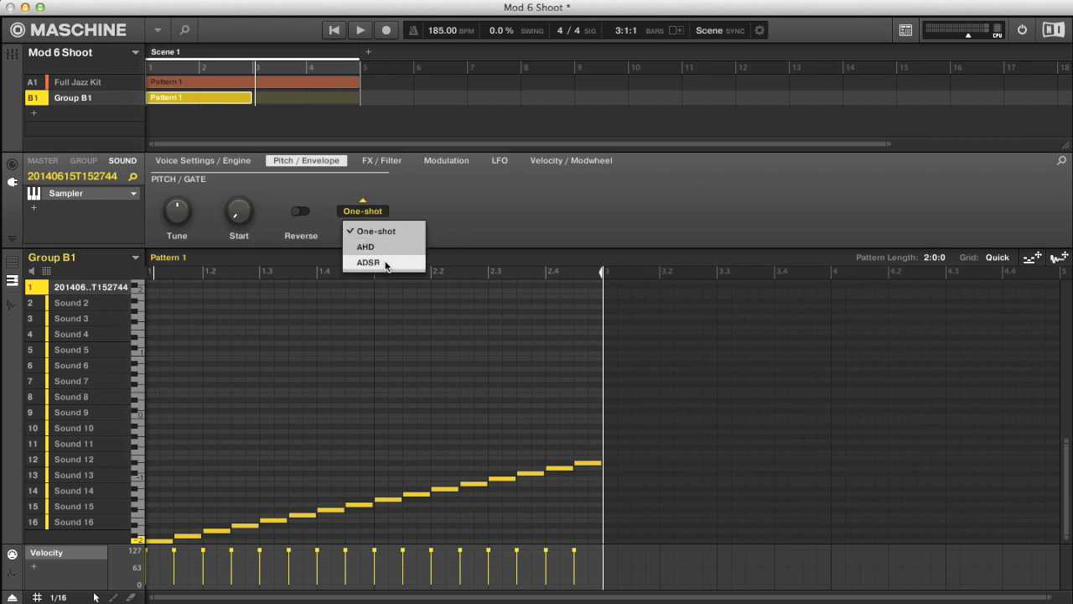
click(369, 263)
drag(549, 211, 548, 276)
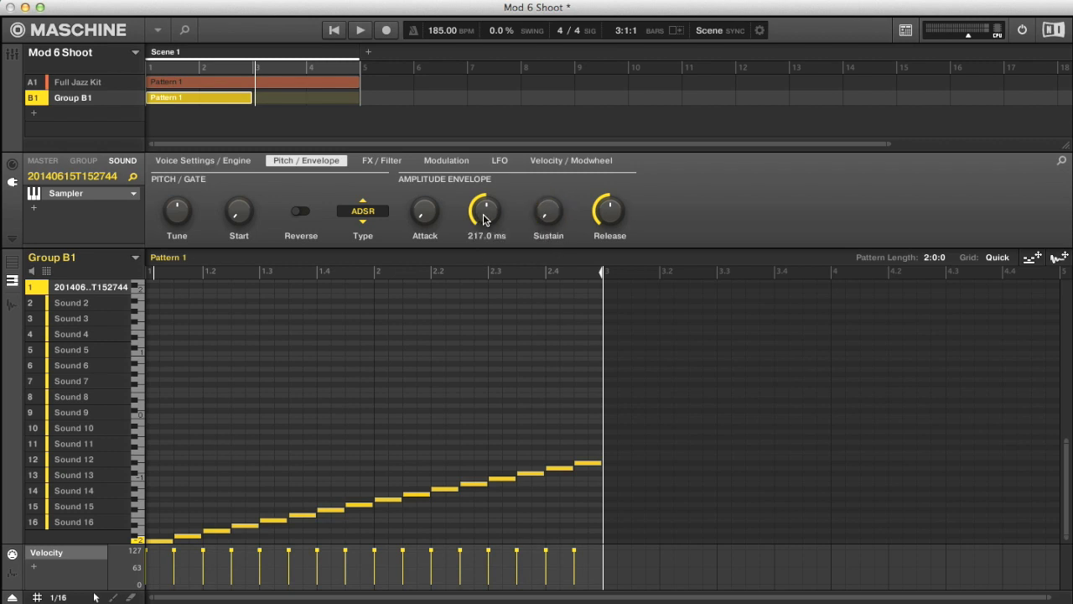
Mute Full Jazz Kit, play the project, and tune Decay to about 118 ms.
click(31, 83)
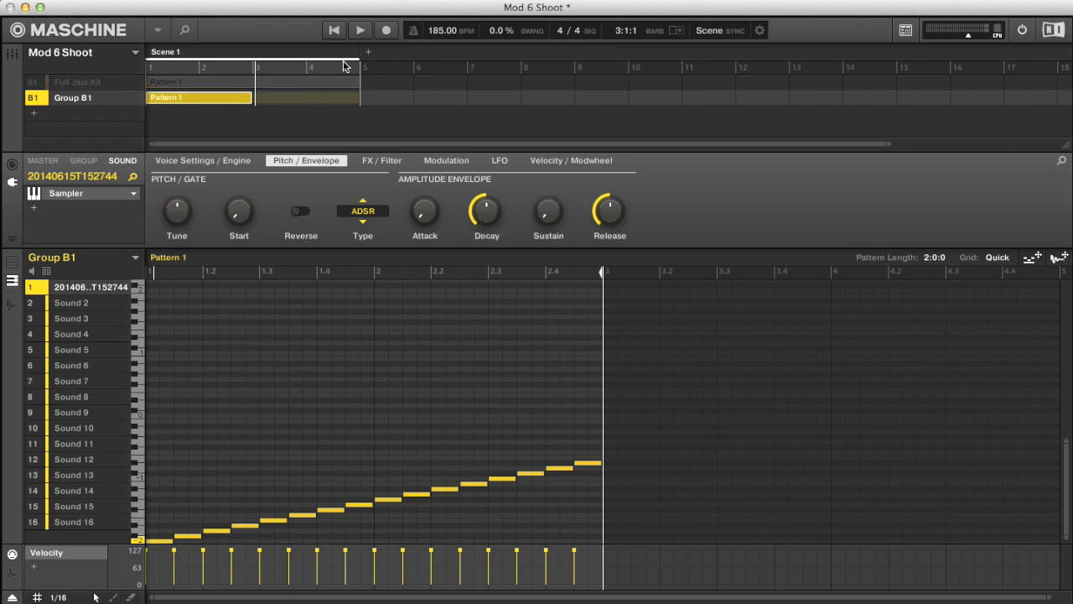
click(335, 31)
click(359, 30)
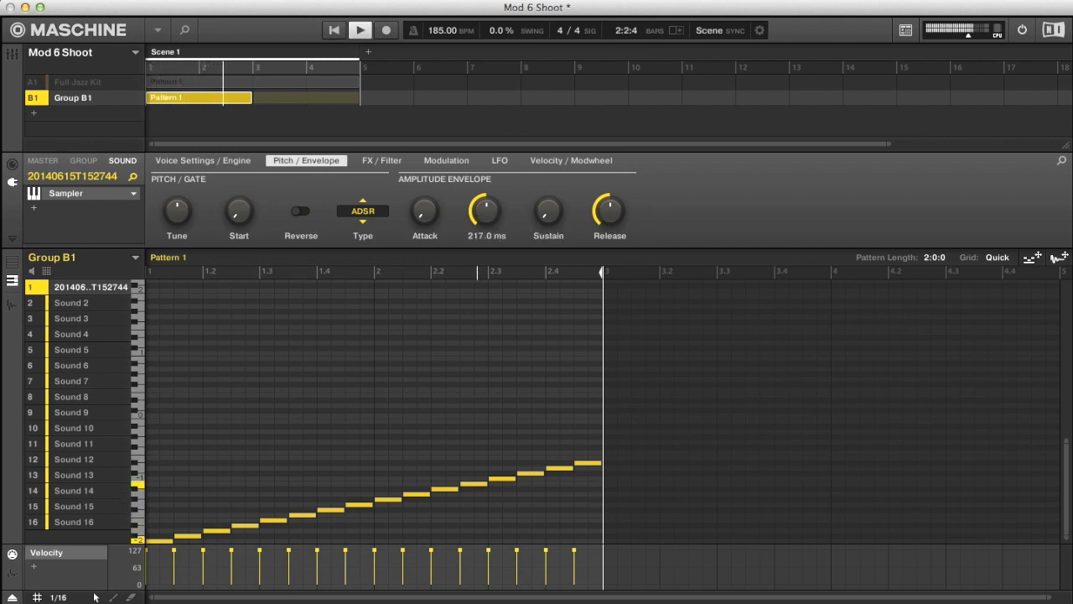
mouse_move(493, 219)
mouse_down()
mouse_move(493, 168)
mouse_move(493, 224)
mouse_up()
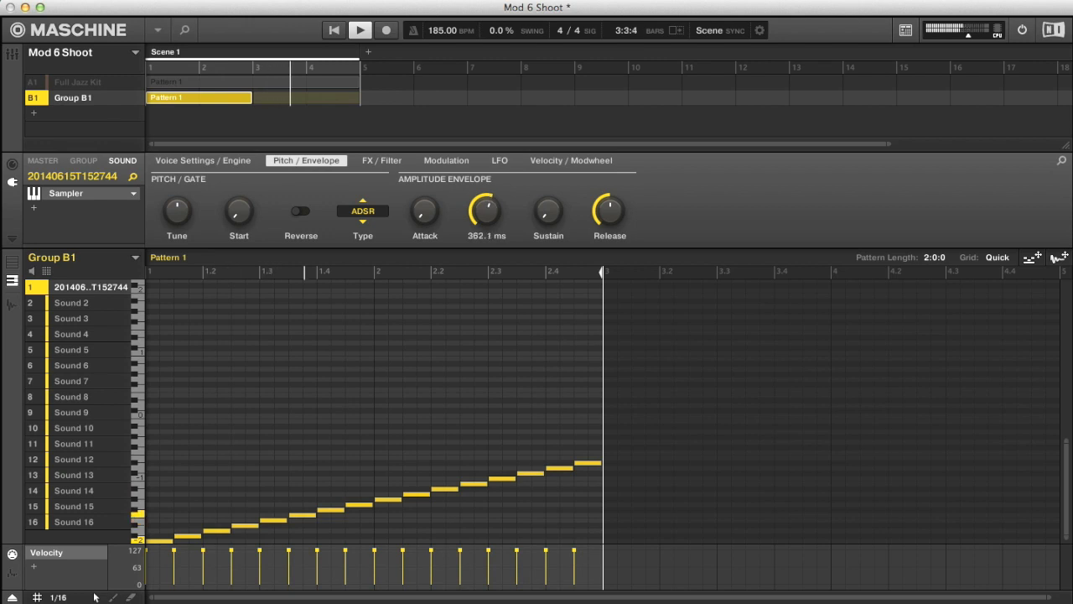
mouse_move(484, 211)
mouse_down()
mouse_move(485, 252)
mouse_move(483, 217)
mouse_up()
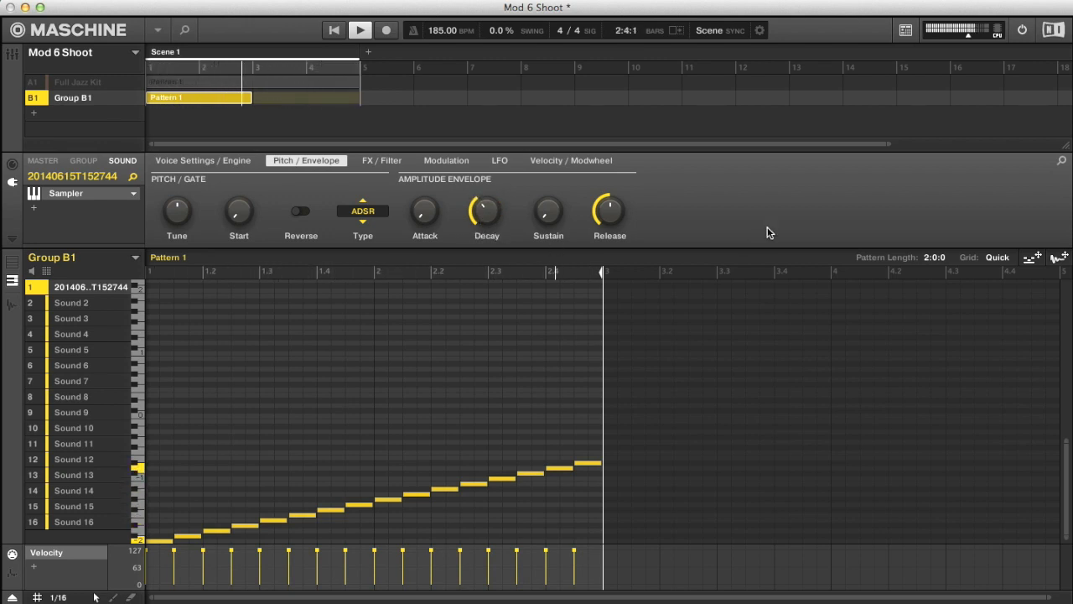
key(space)
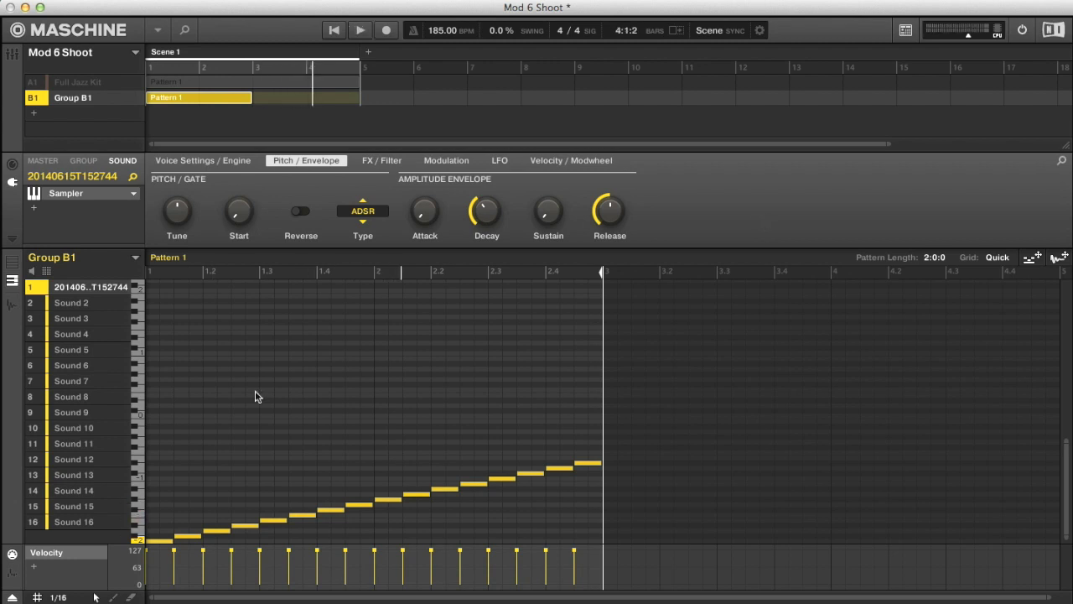
Show the loop's key zone map and move the D#-1 slice up to key A#-1.
click(13, 305)
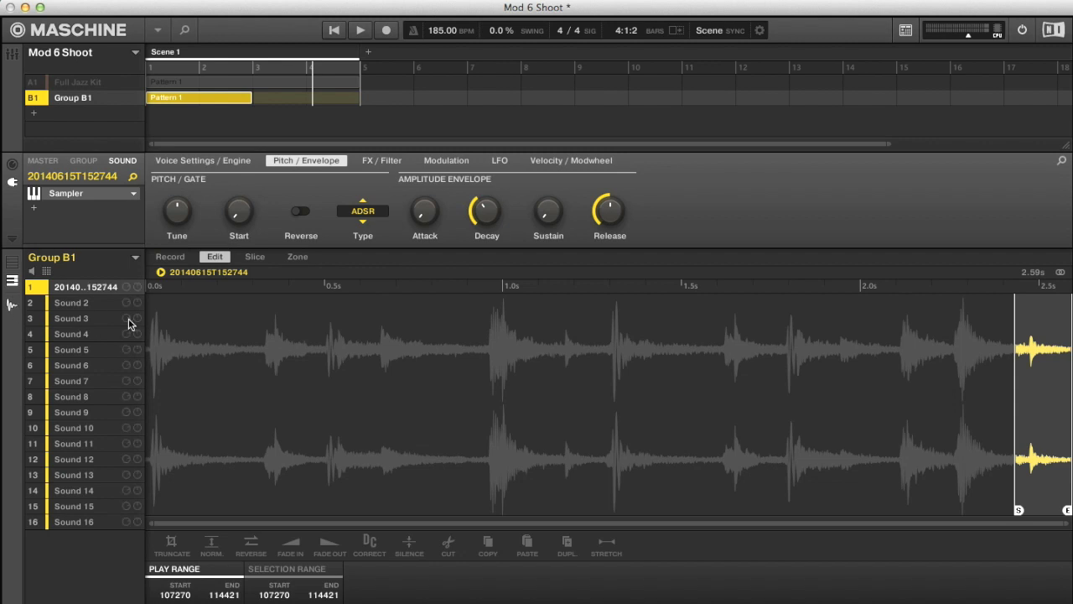
click(299, 257)
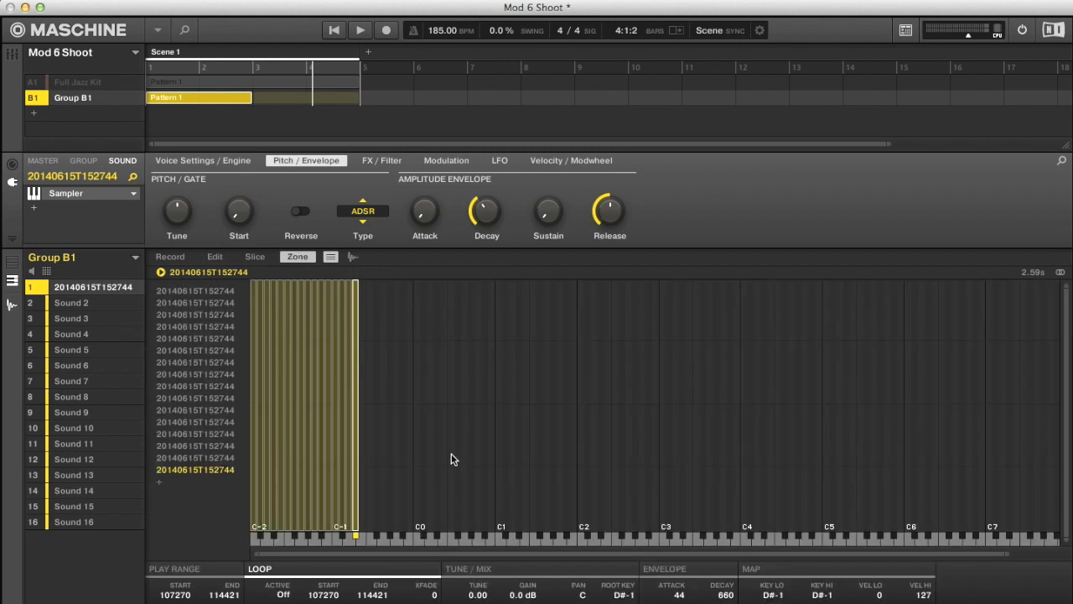
click(329, 457)
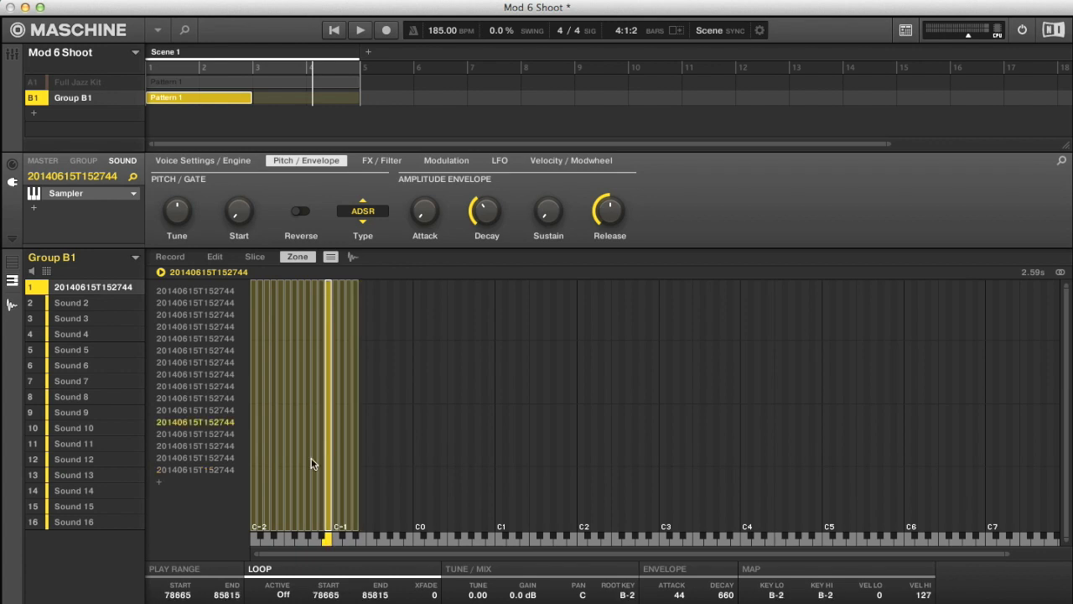
click(314, 459)
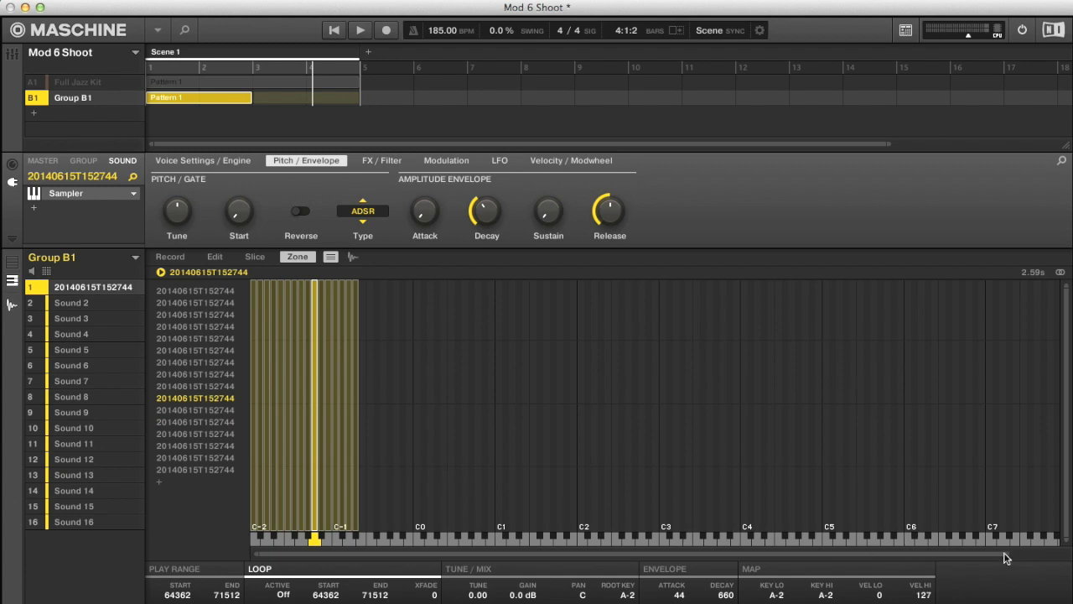
drag(1008, 553, 463, 564)
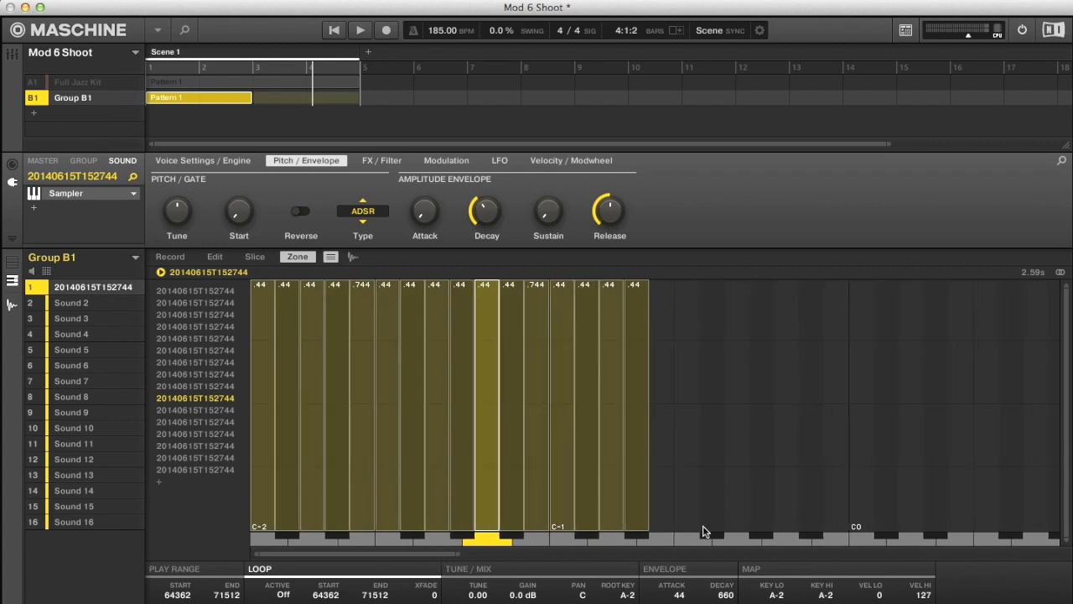
click(611, 459)
click(583, 462)
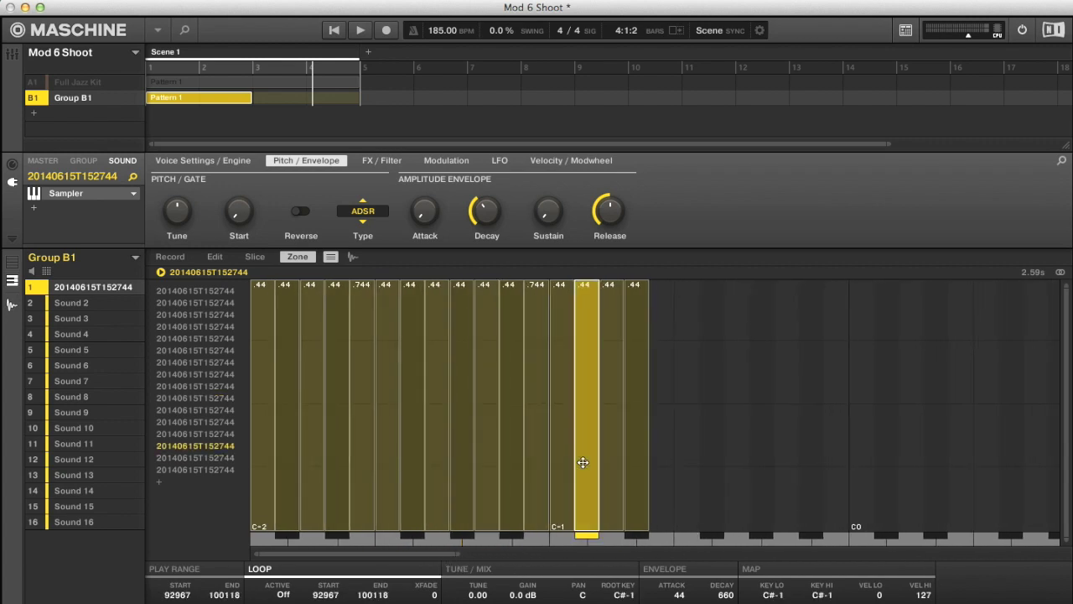
click(614, 461)
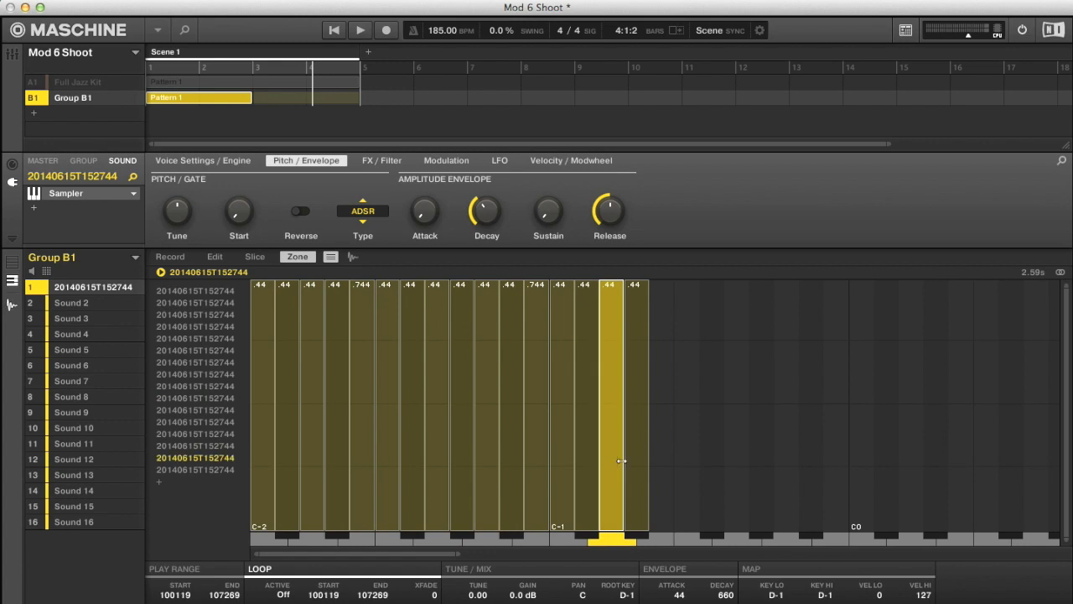
click(639, 461)
drag(637, 461, 768, 478)
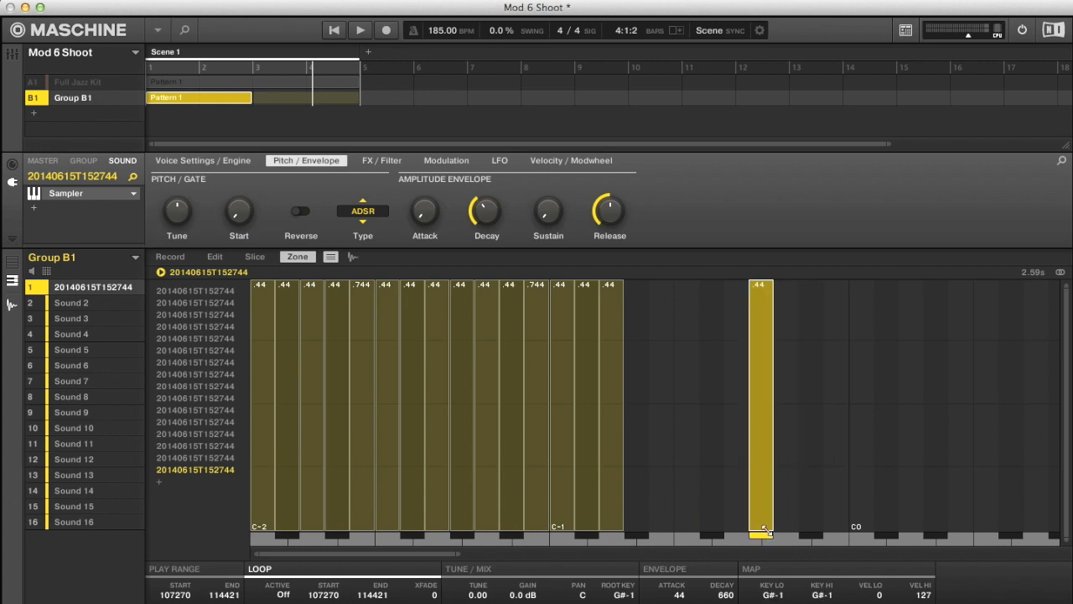
Set the G#-1 zone's Vel Lo to 64 and retune the C-1 zone to 8.00.
drag(762, 530, 761, 384)
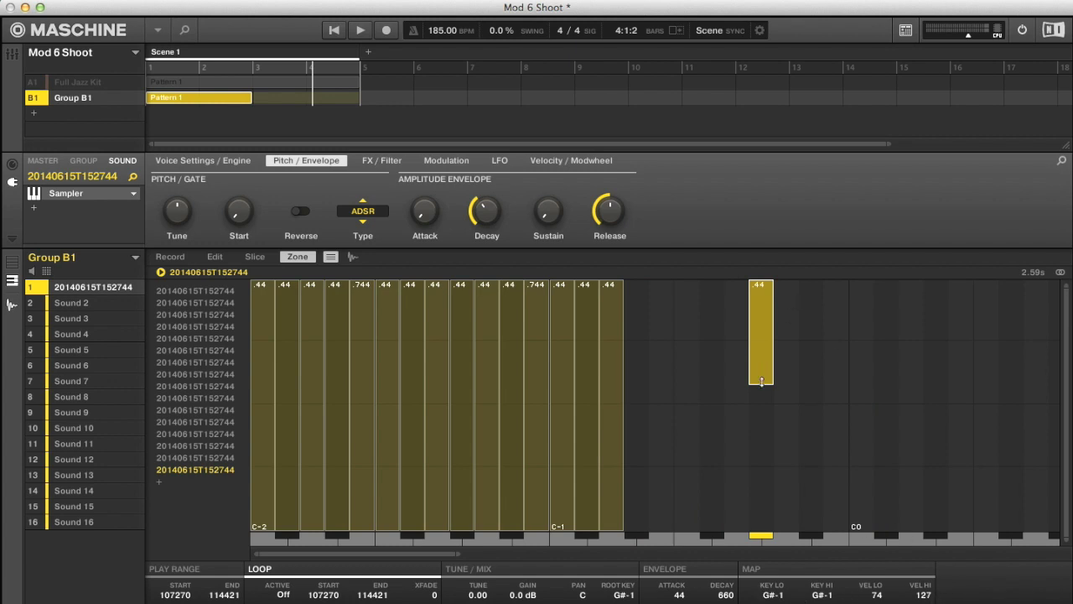
mouse_move(761, 382)
mouse_down()
mouse_move(762, 466)
mouse_move(758, 401)
mouse_move(737, 379)
mouse_move(760, 381)
mouse_up()
click(566, 483)
drag(474, 597, 474, 570)
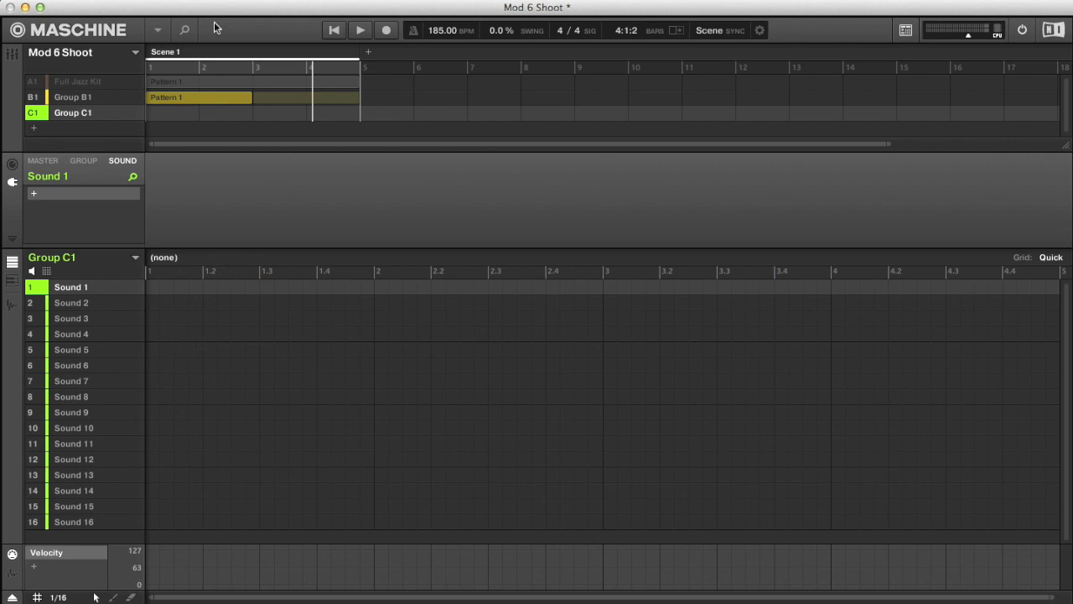
Browse Files to Samples > Dd_Funk_Allstars > WAV LOOPS > BASS LOOPS > LIVE BASS.
click(186, 31)
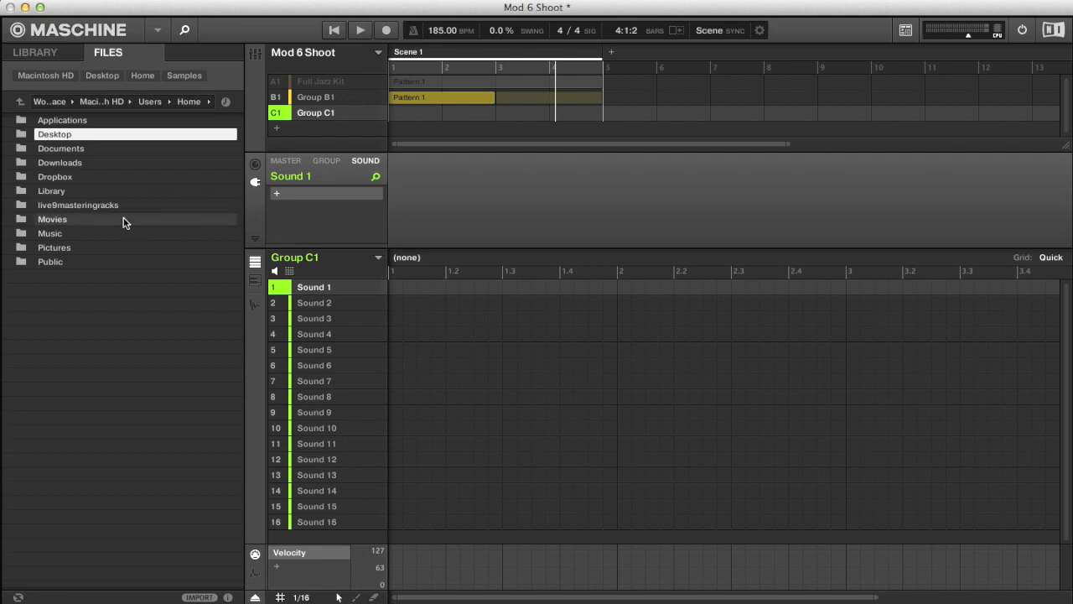
click(182, 75)
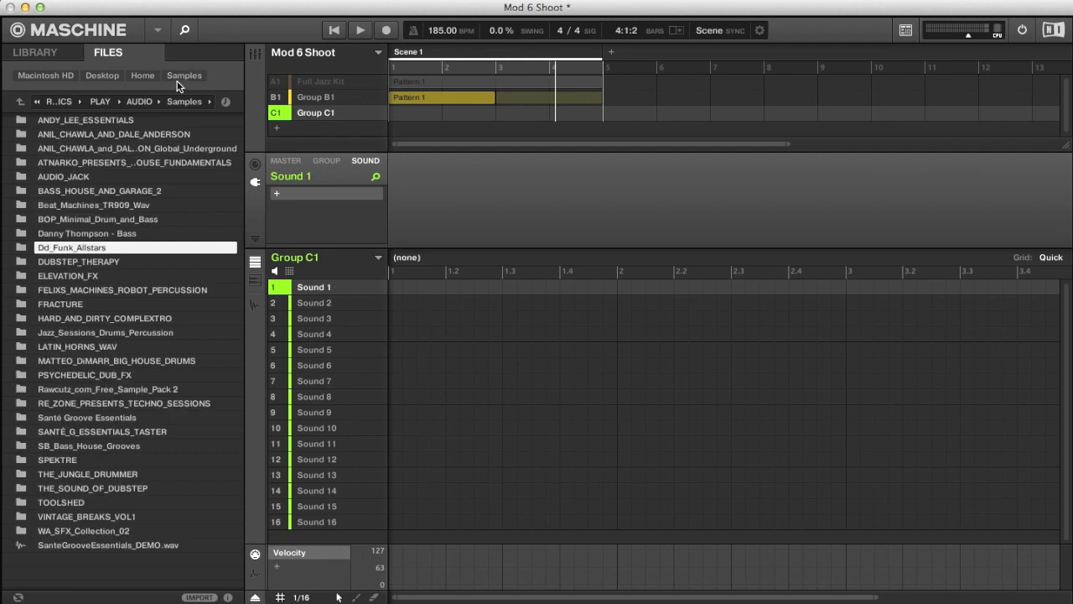
double_click(63, 248)
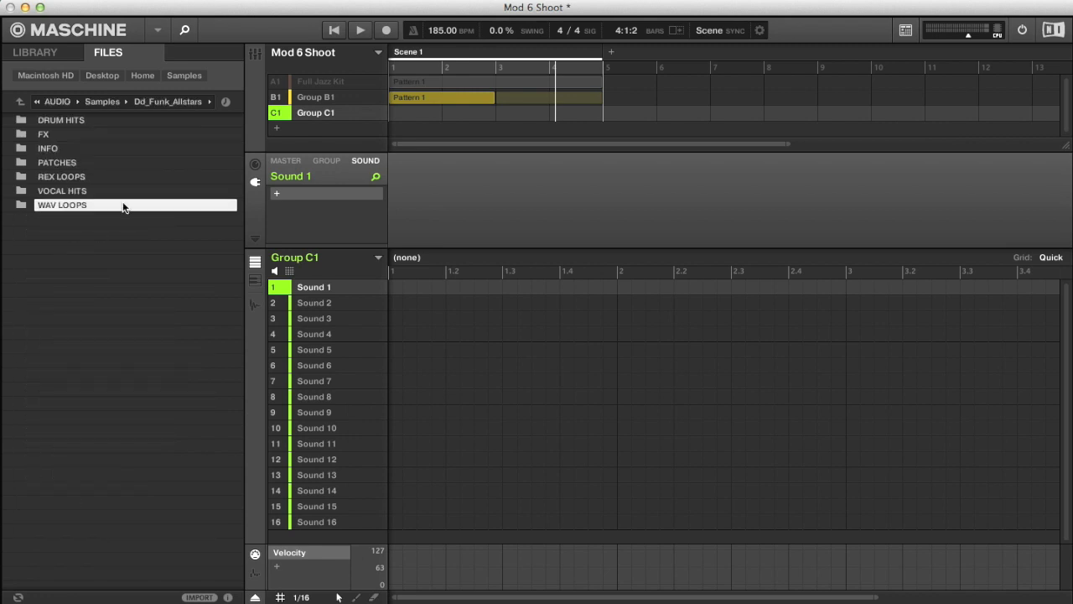
double_click(77, 207)
double_click(70, 122)
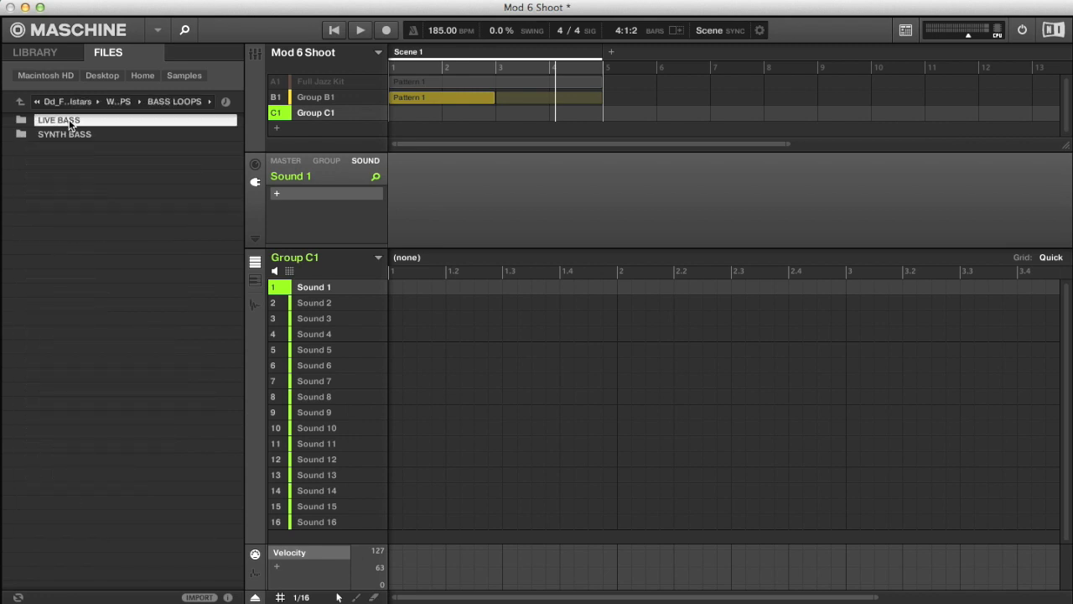
double_click(60, 119)
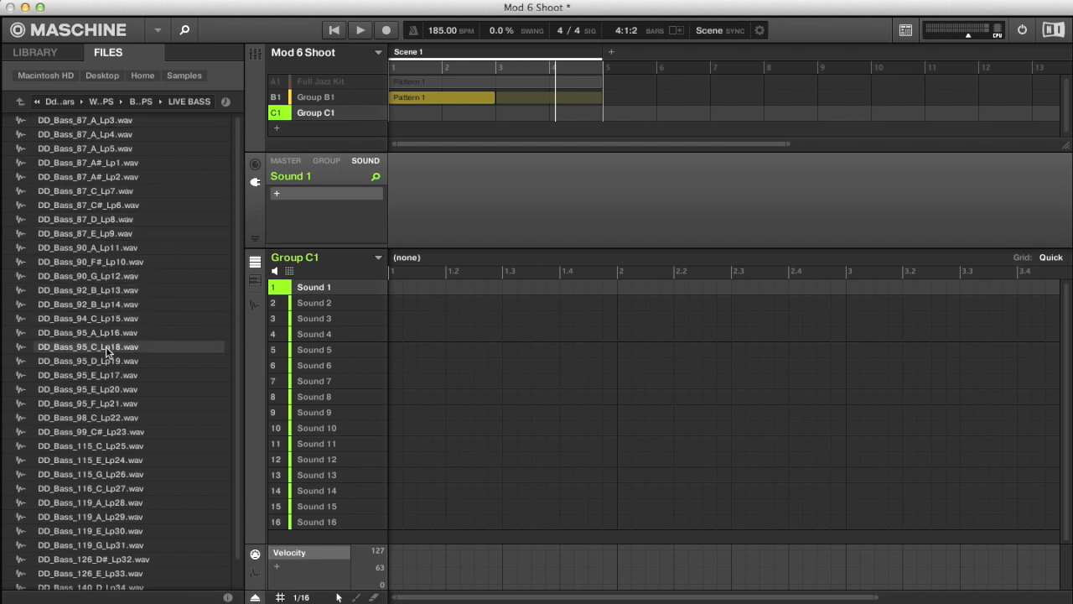
Load DD_Bass_92_B_Lp14.wav onto Sound 1 and close the browser.
drag(72, 308, 342, 298)
drag(329, 290, 331, 292)
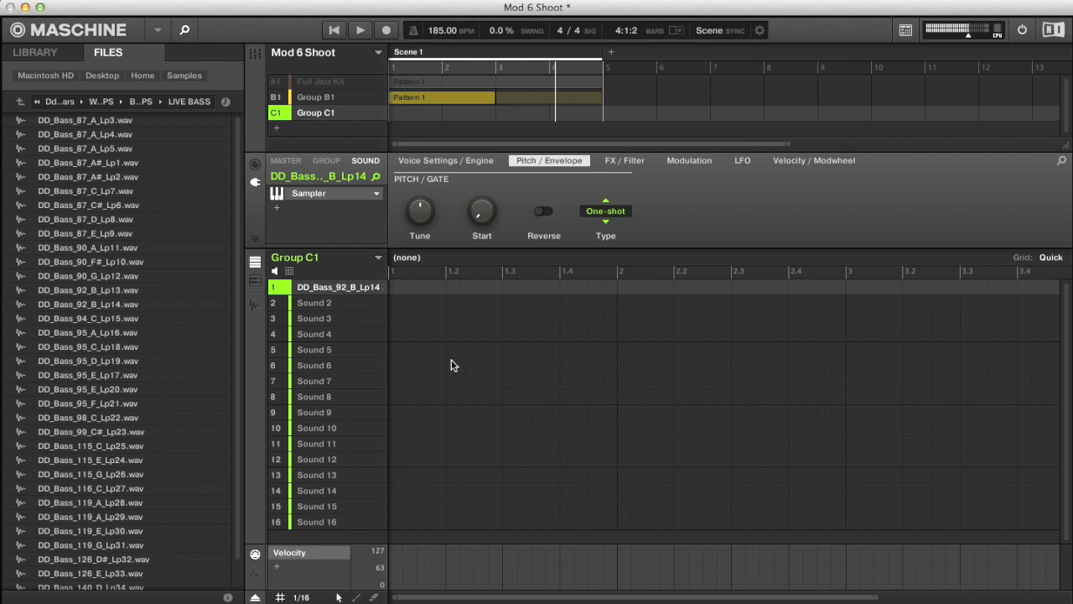
click(185, 31)
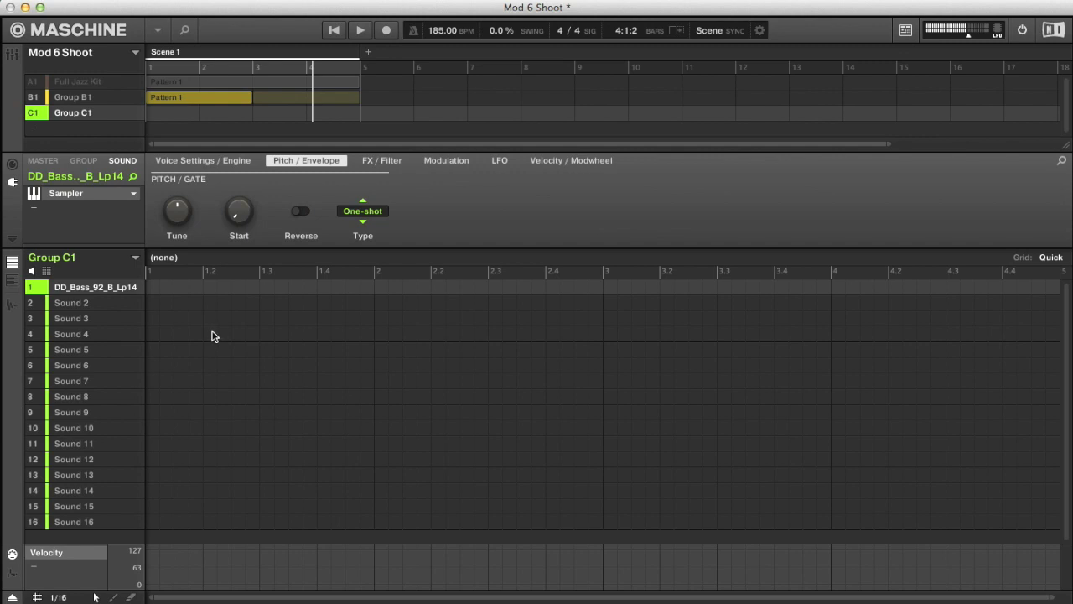
On the loop's Slice page, set the BPM manually to 92 and try 16 slices.
click(11, 304)
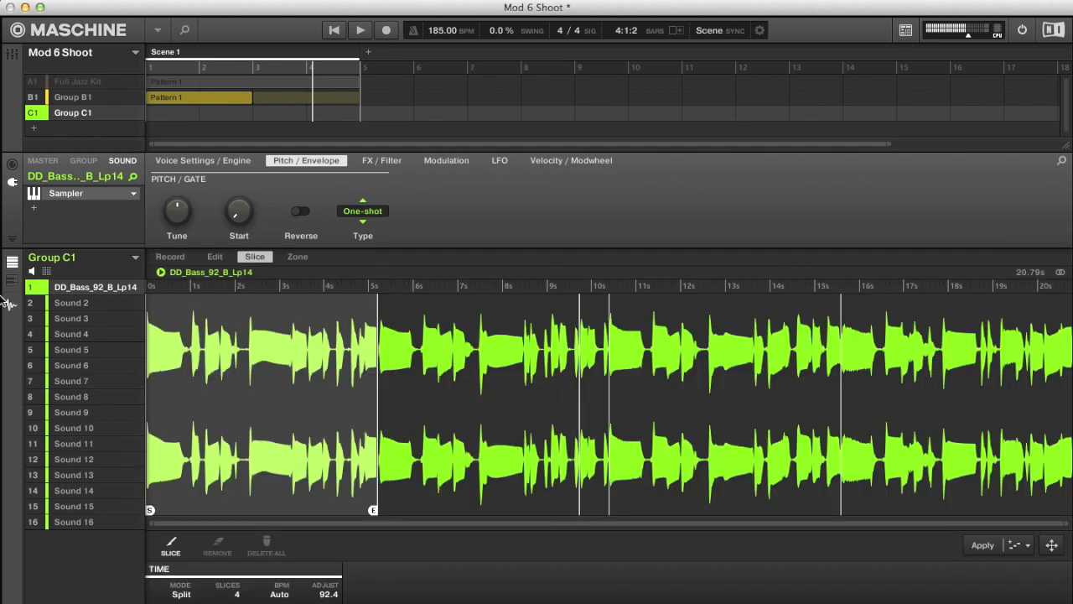
click(450, 424)
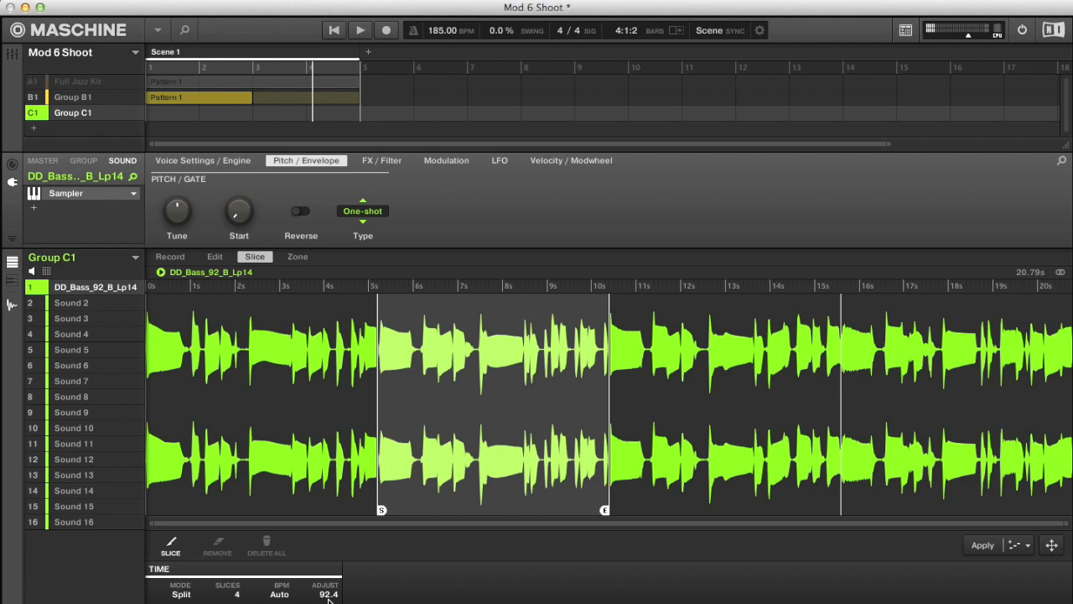
click(293, 597)
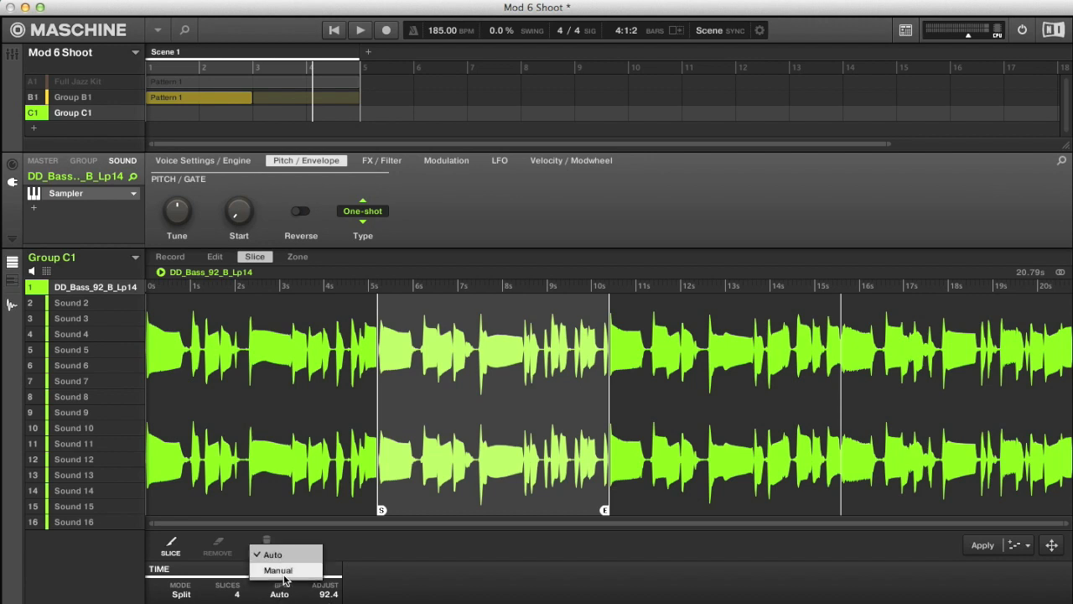
click(285, 575)
click(322, 594)
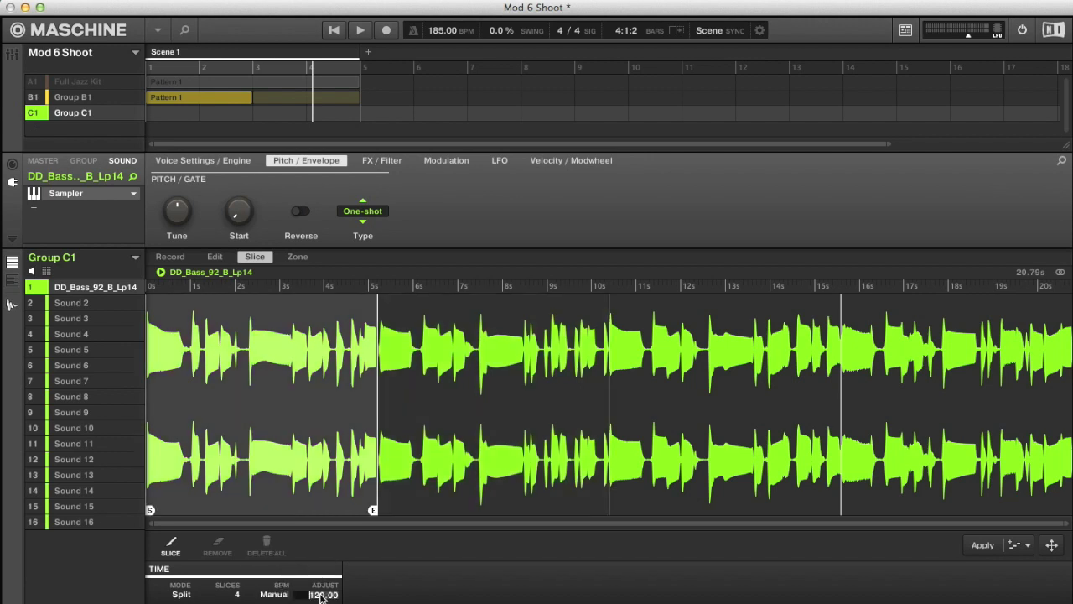
text(92)
key(Return)
click(493, 403)
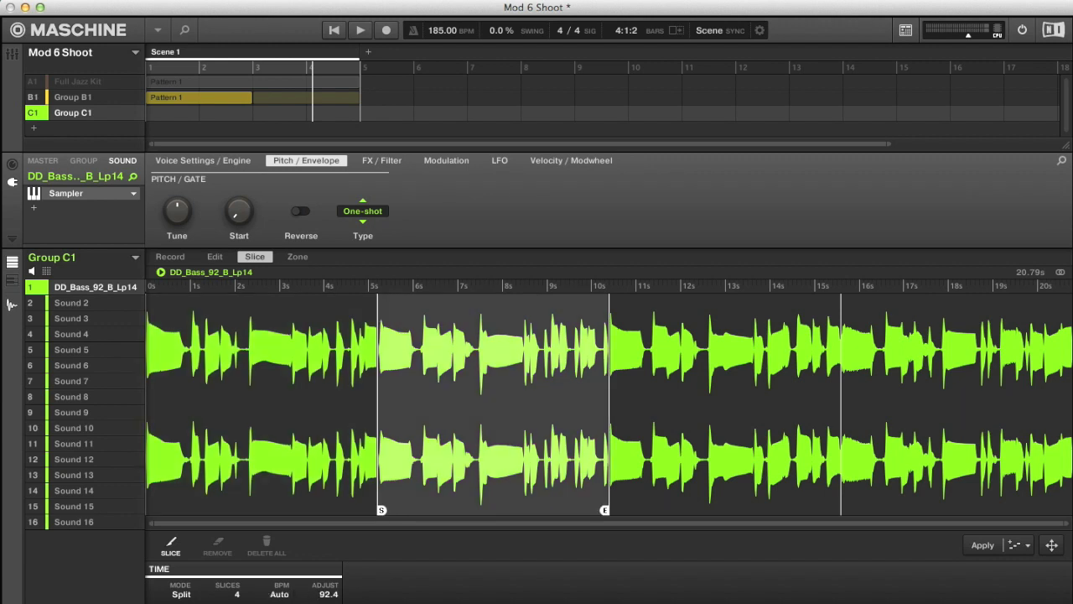
click(236, 597)
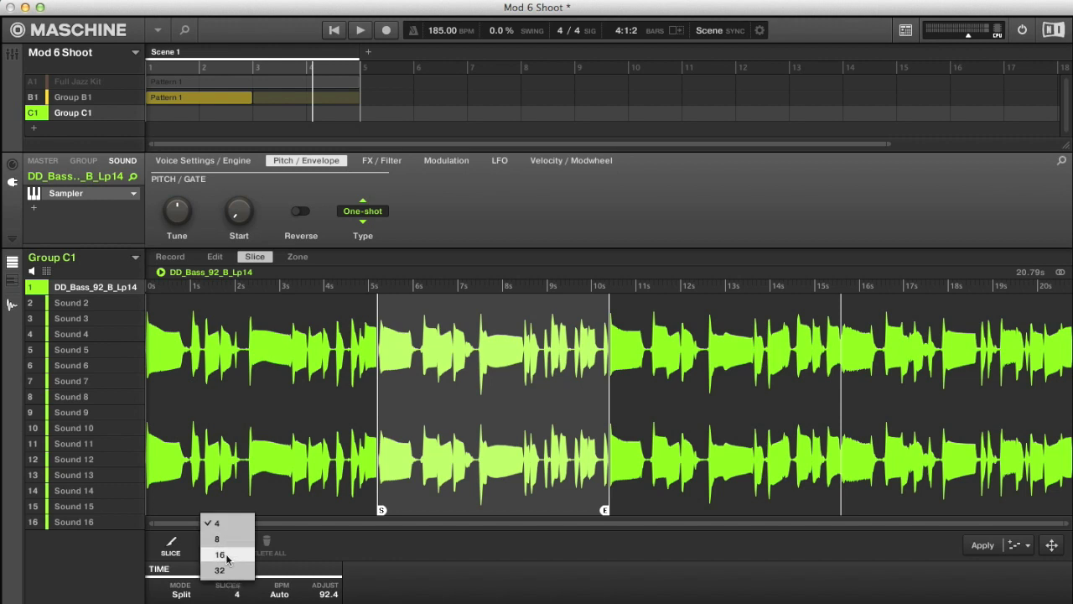
click(224, 555)
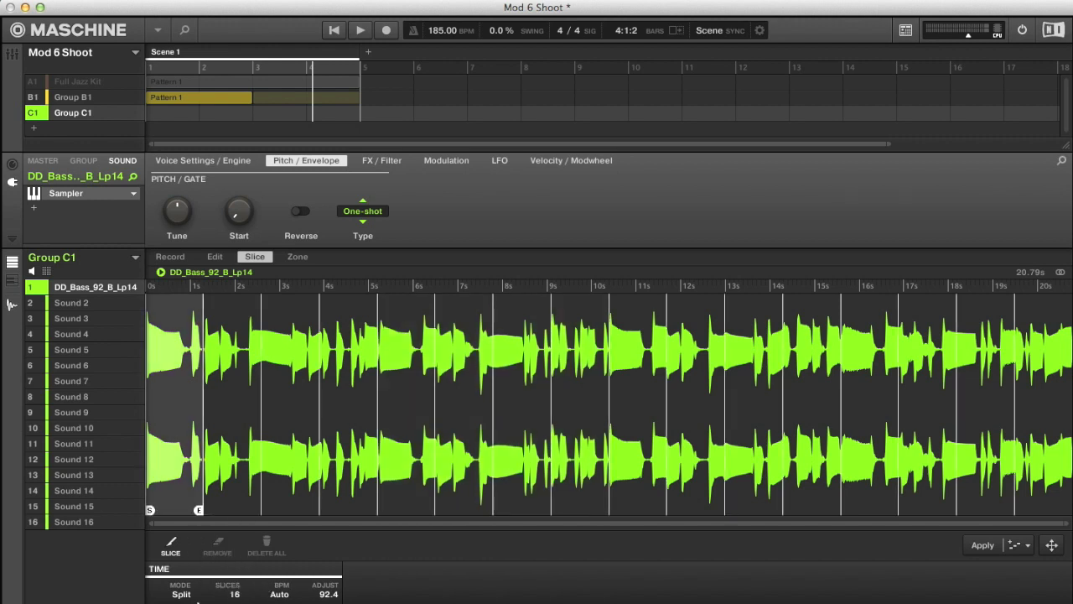
Switch slicing to Grid mode and, after trying 16th and 32nd, settle on 8th notes.
click(179, 596)
click(180, 543)
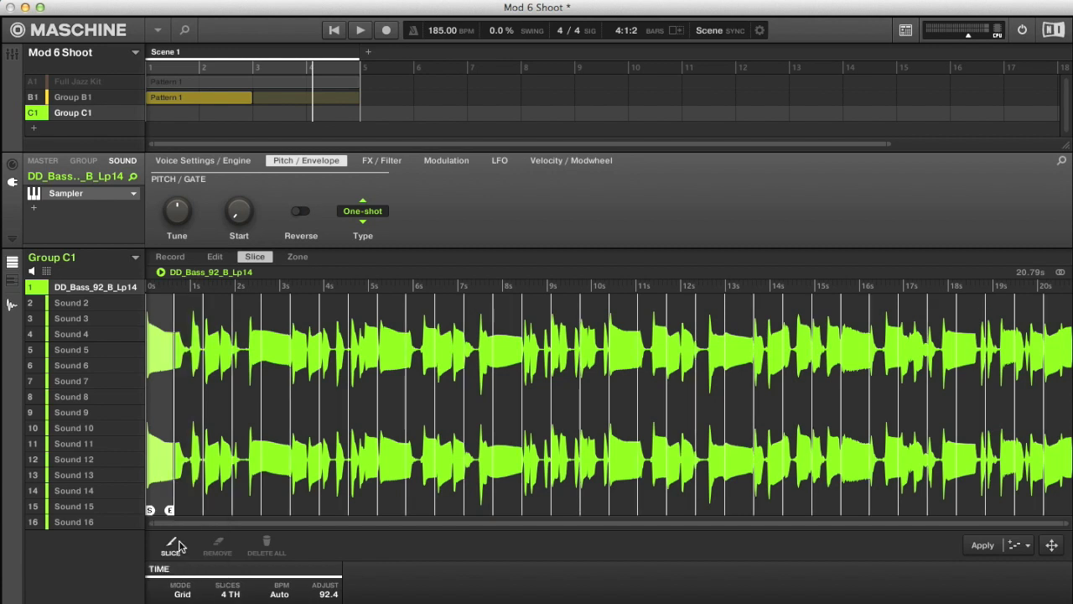
click(230, 594)
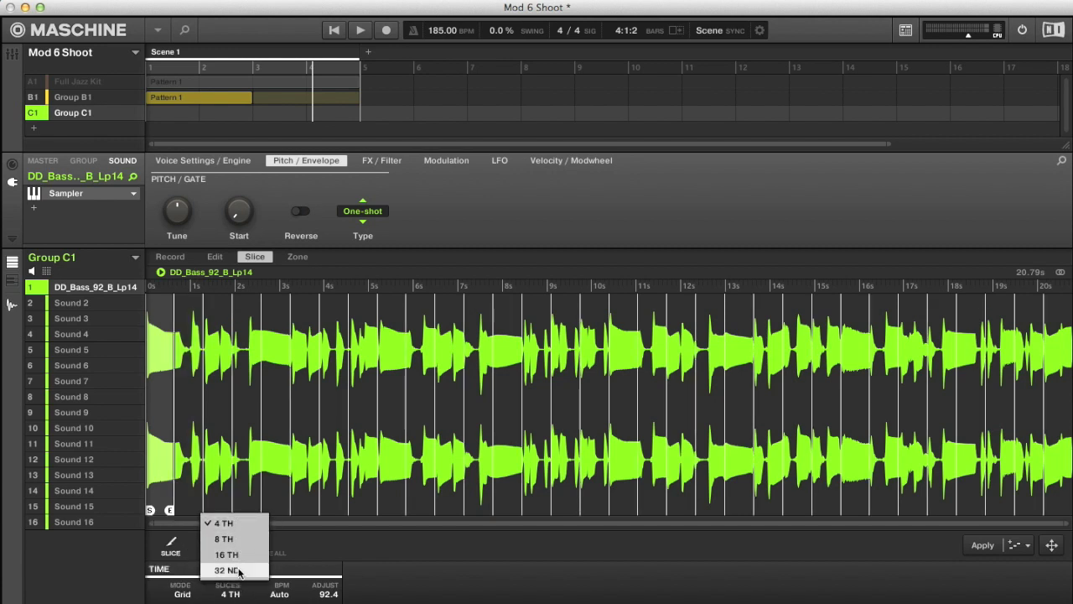
click(236, 555)
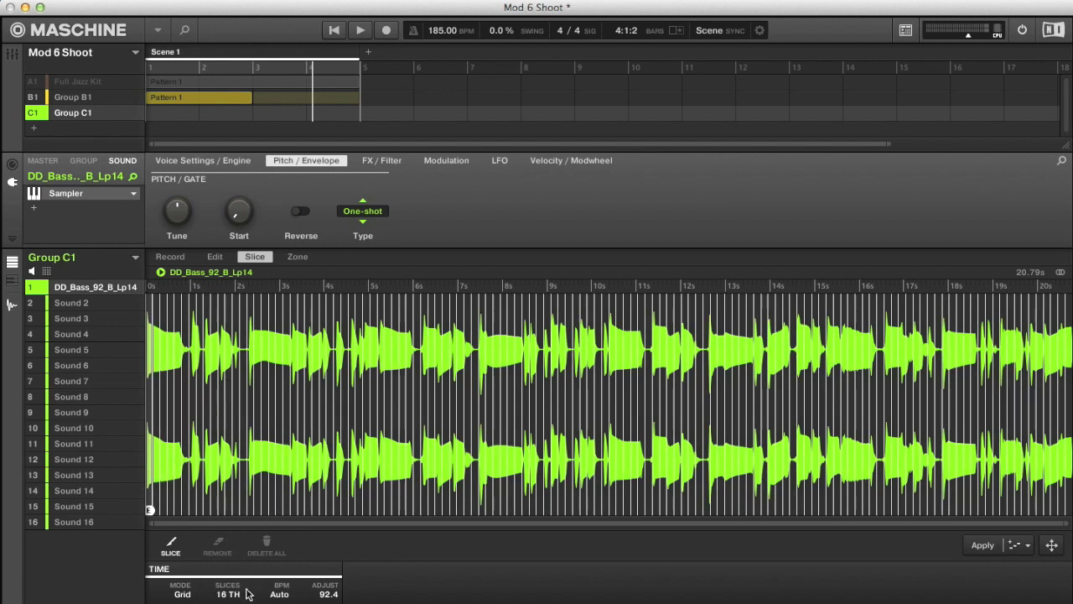
click(233, 595)
click(239, 571)
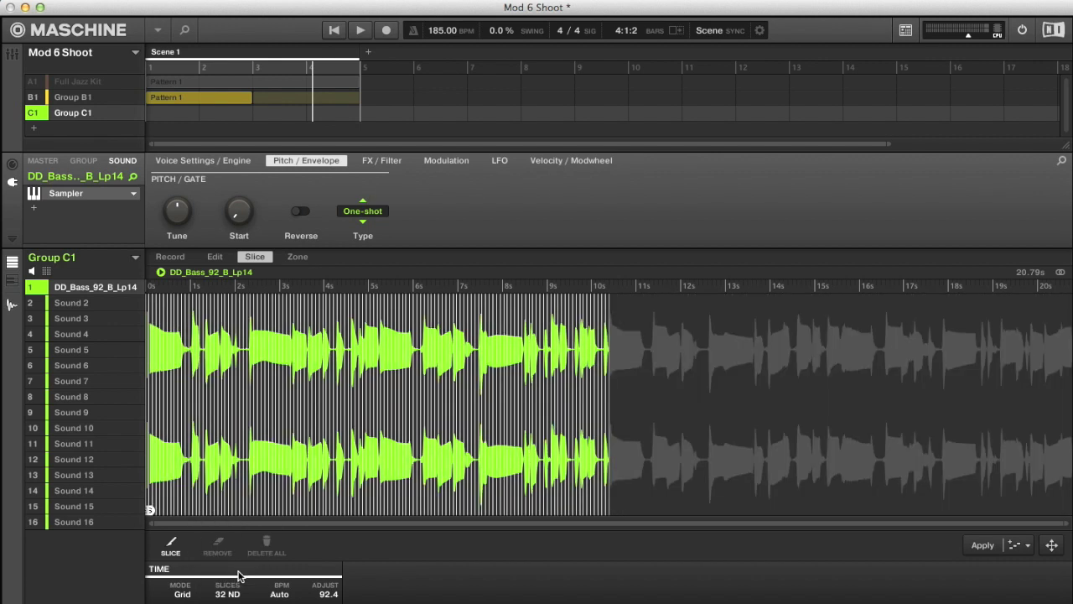
click(239, 594)
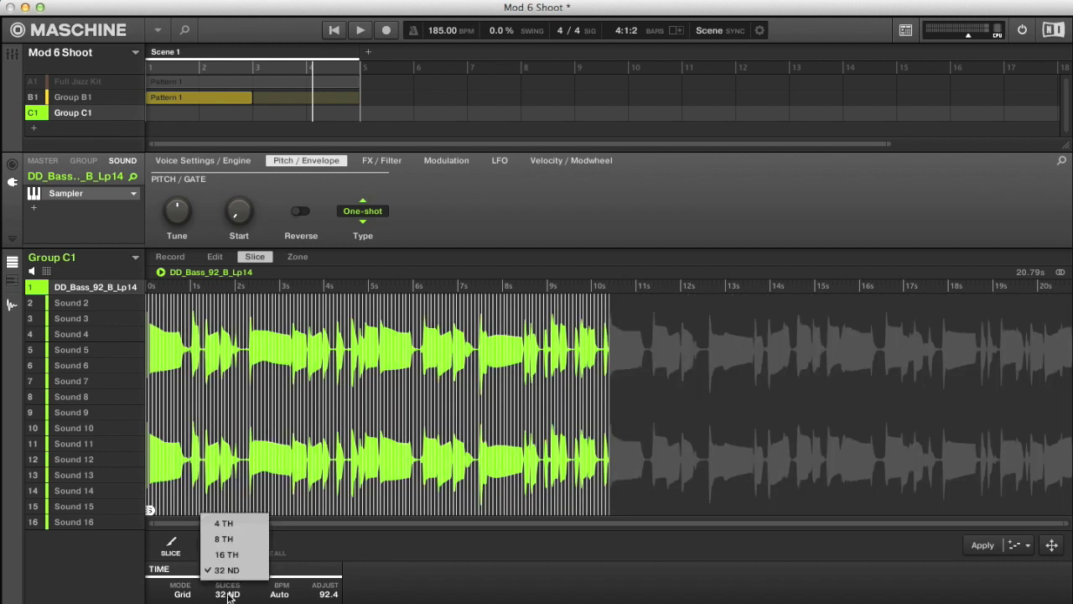
click(234, 540)
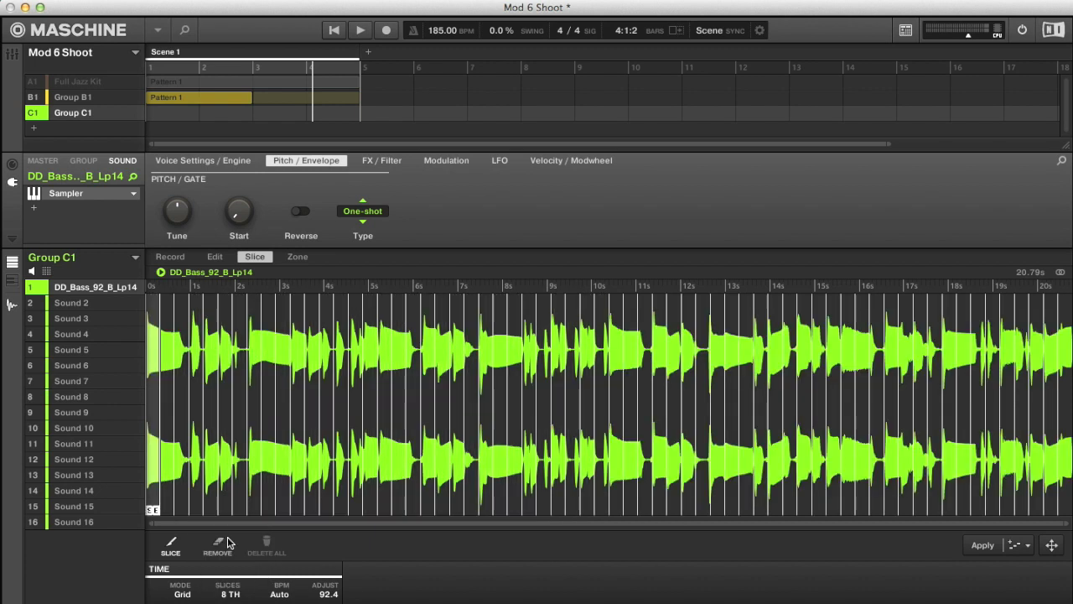
Switch slicing to Detect, zoom into the first 8 seconds, and raise Sensitivity to 0.72.
click(183, 594)
click(178, 556)
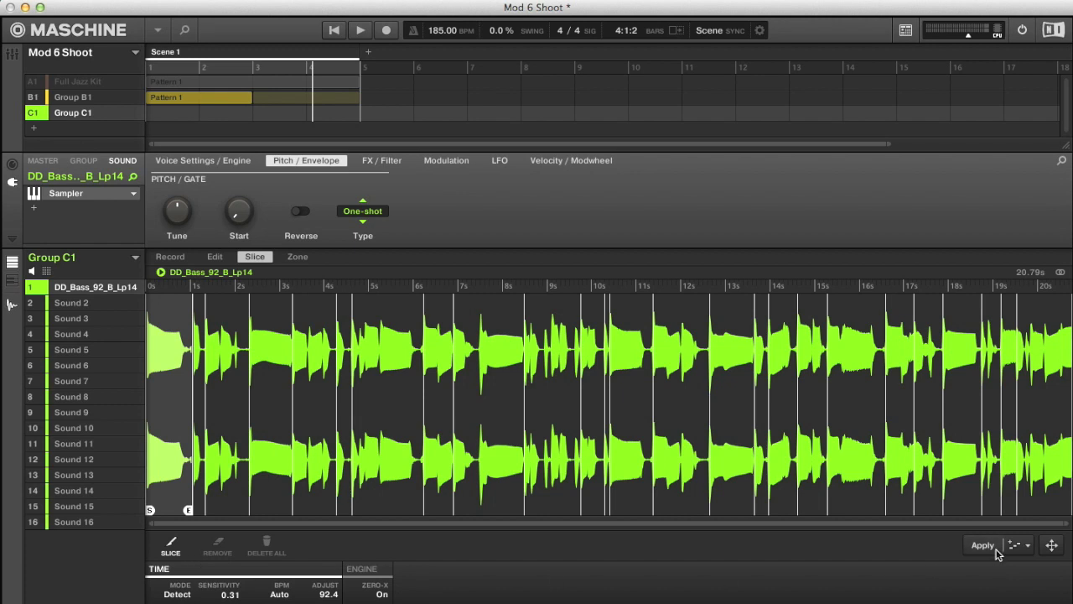
drag(1052, 544, 520, 545)
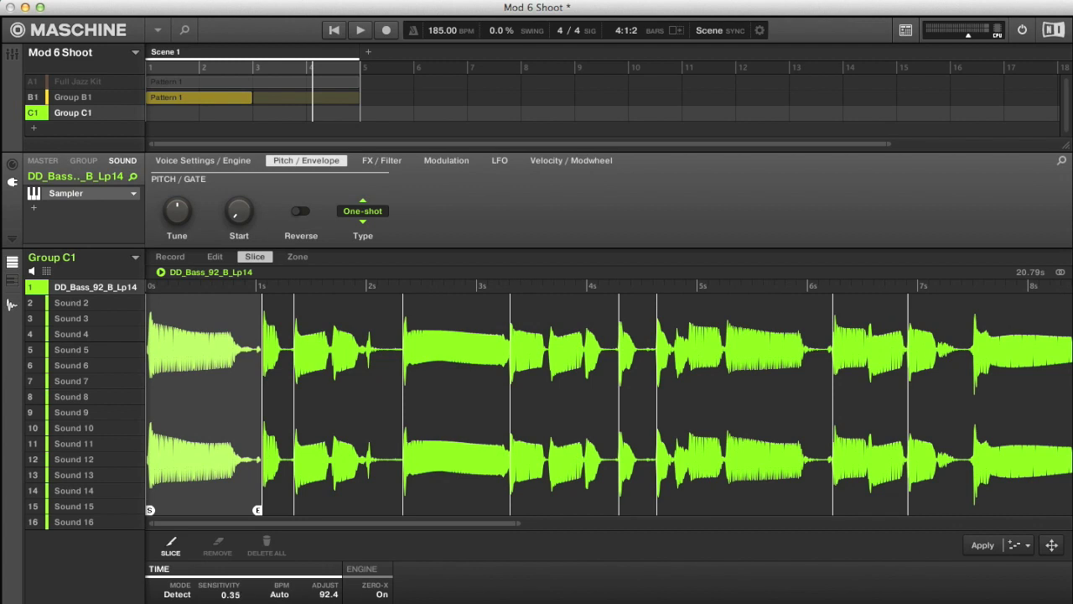
drag(230, 594, 229, 563)
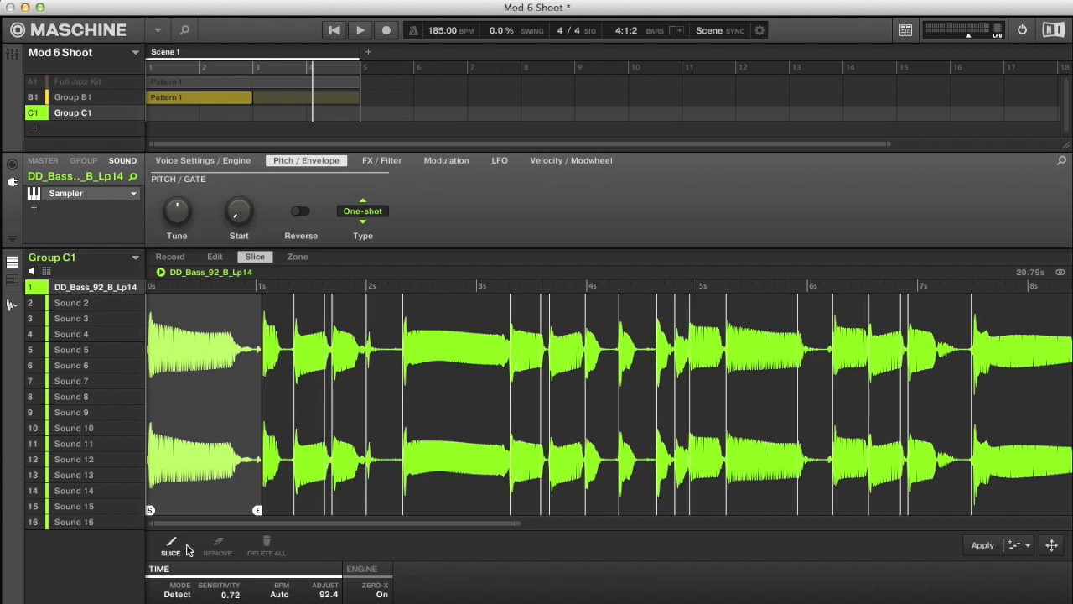
click(218, 548)
click(332, 424)
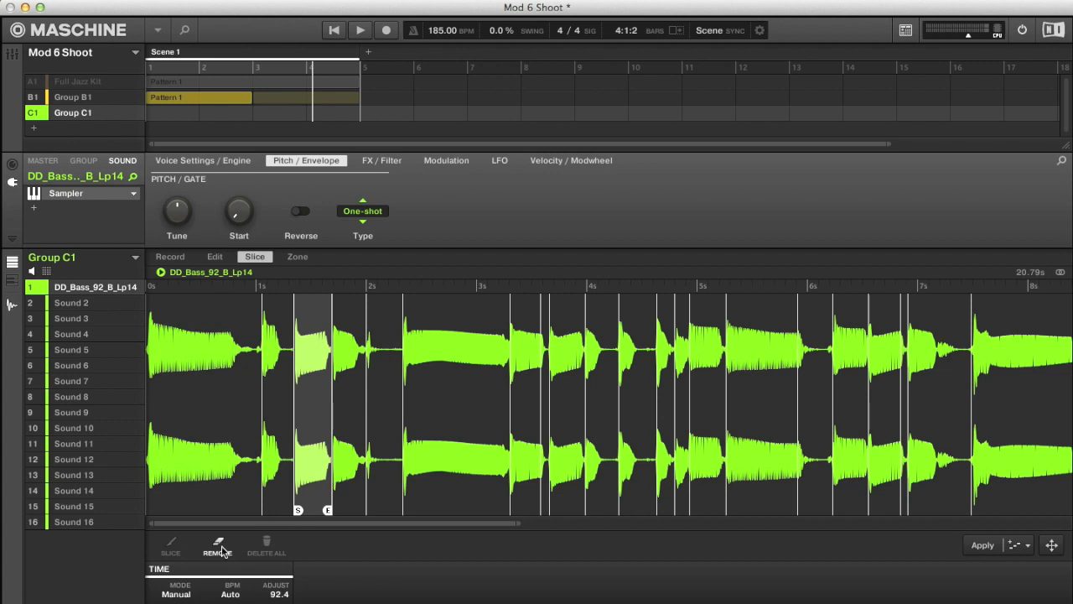
click(170, 546)
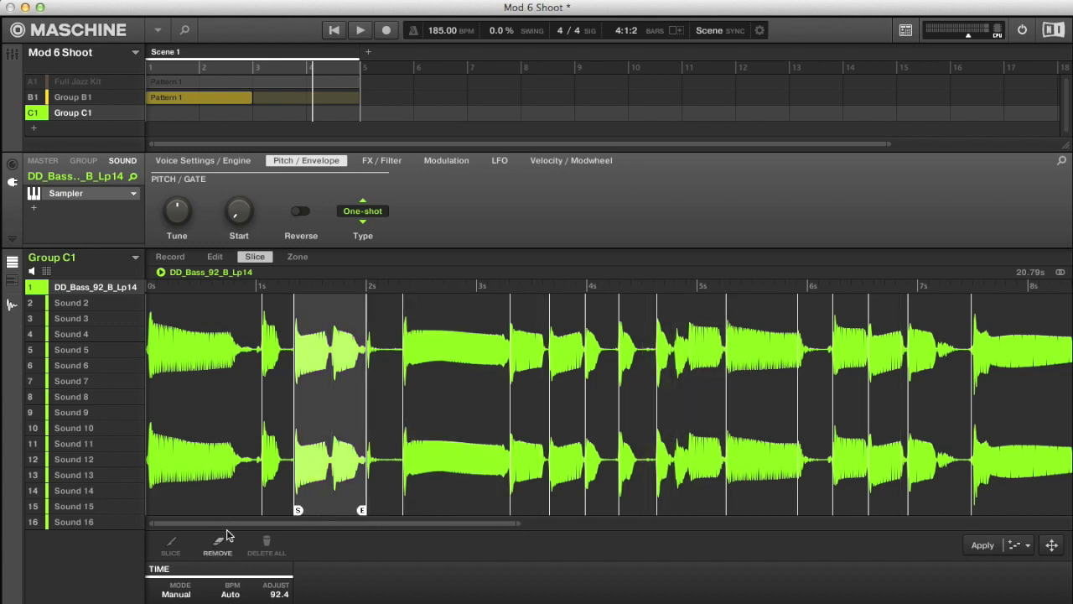
click(243, 453)
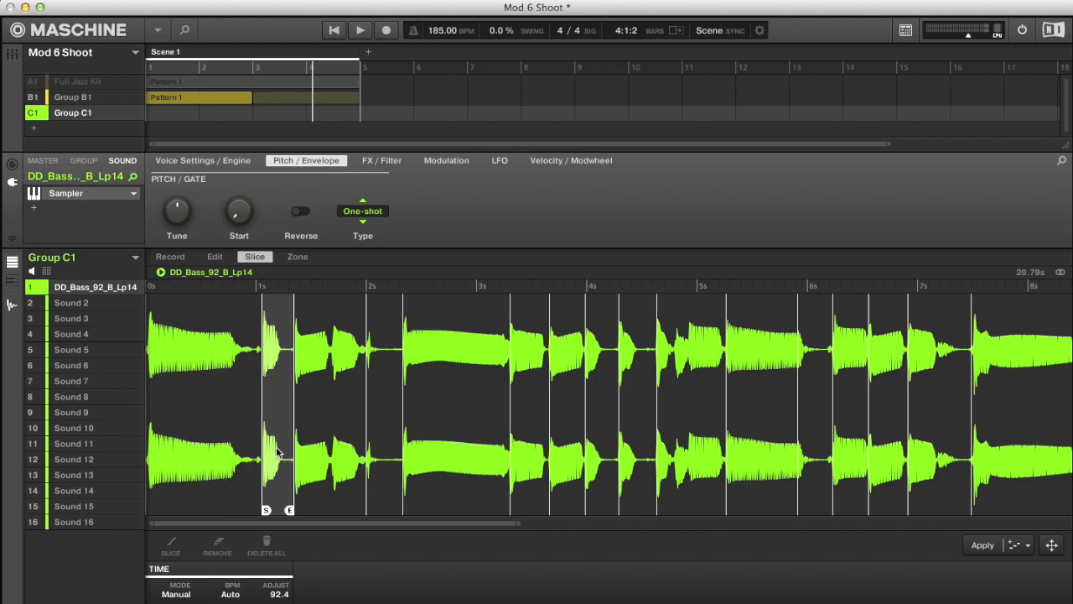
click(317, 463)
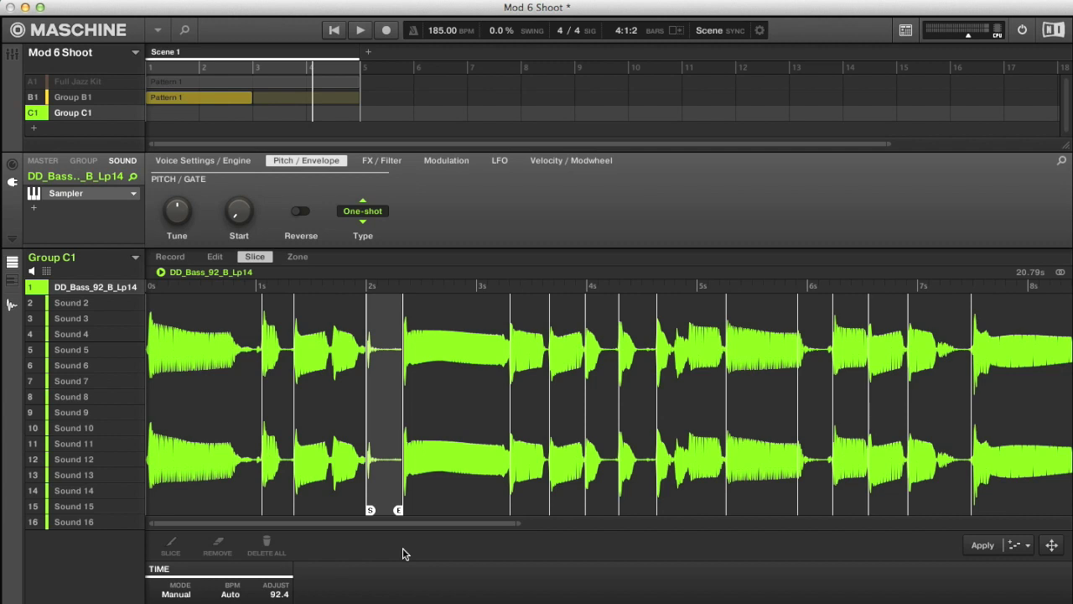
click(317, 444)
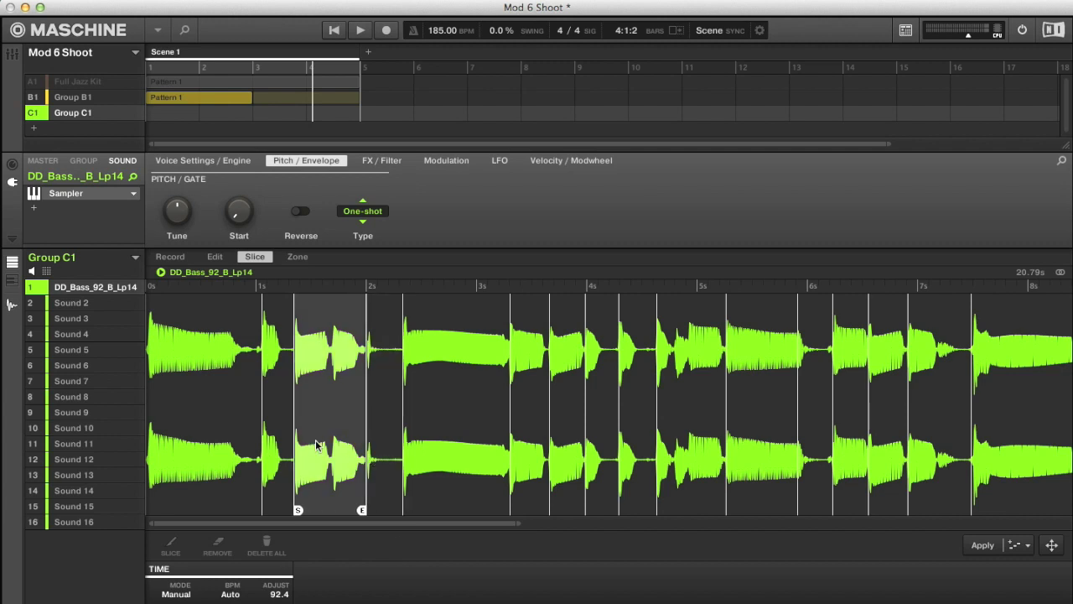
click(279, 448)
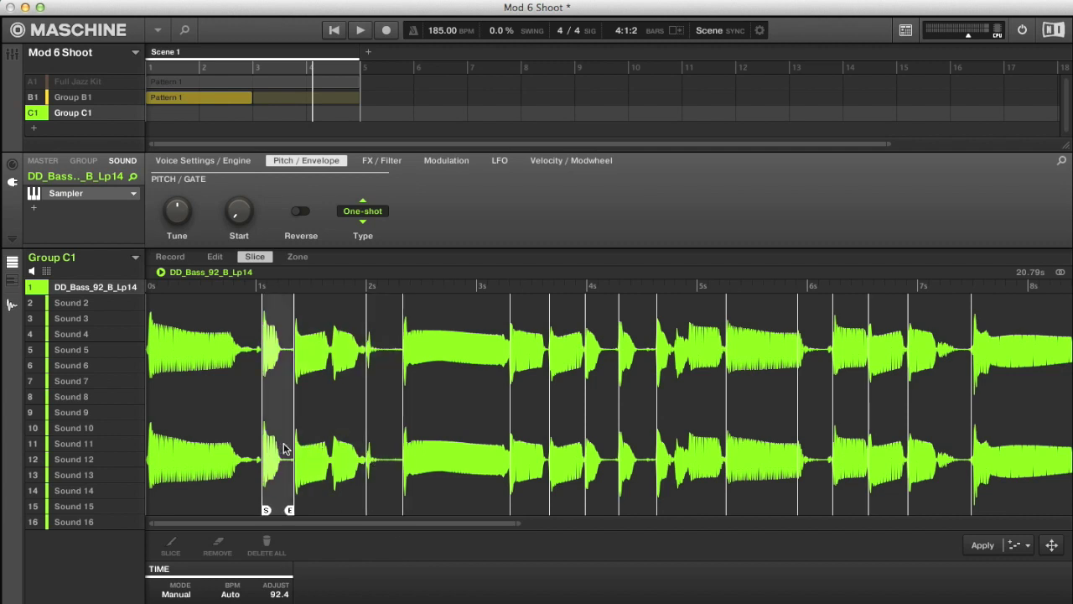
Audition the early slices and drag the first slice onto sound slot 2.
click(240, 394)
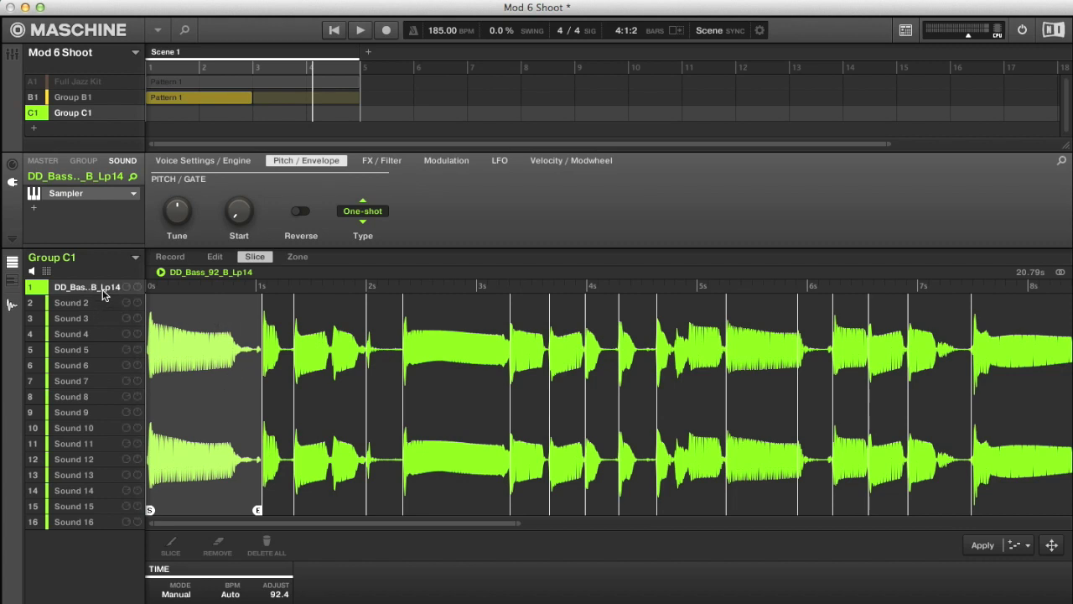
click(326, 352)
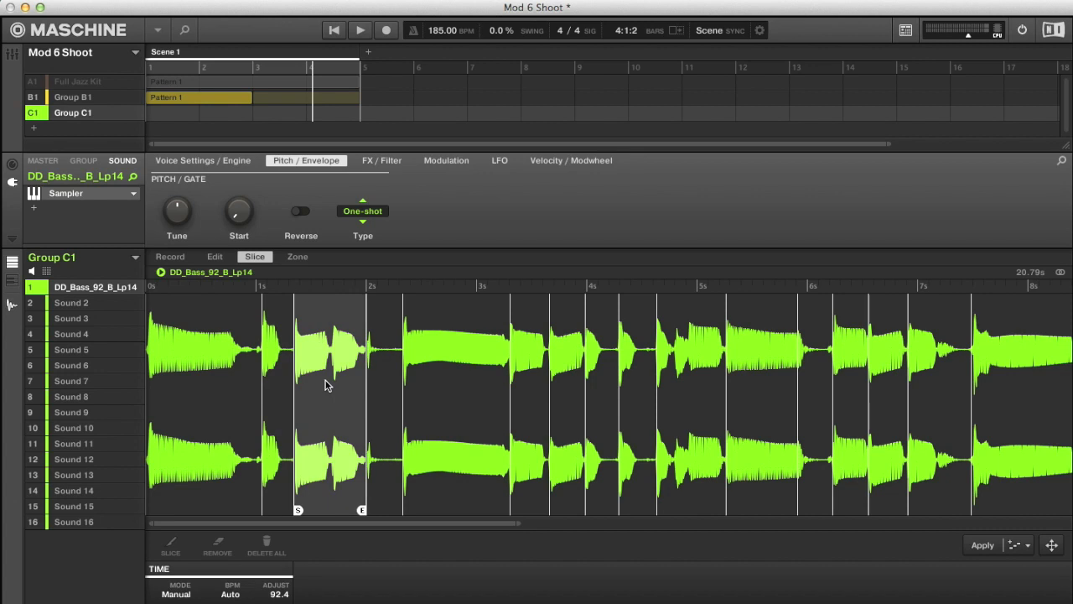
click(270, 383)
click(216, 389)
click(278, 386)
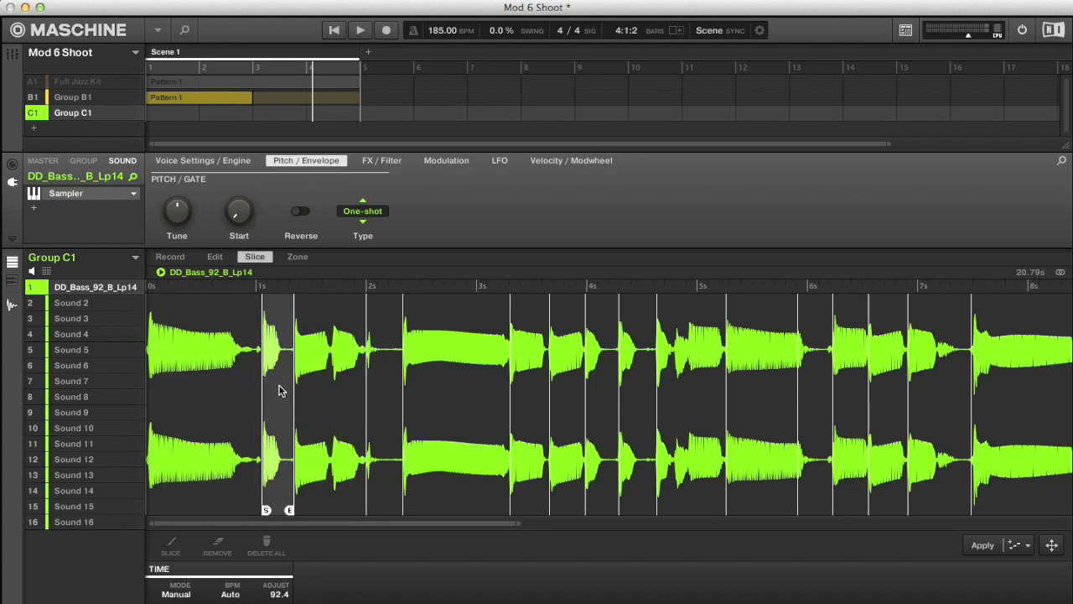
click(319, 362)
click(200, 366)
scroll(200, 366, up, 2)
drag(200, 366, 74, 308)
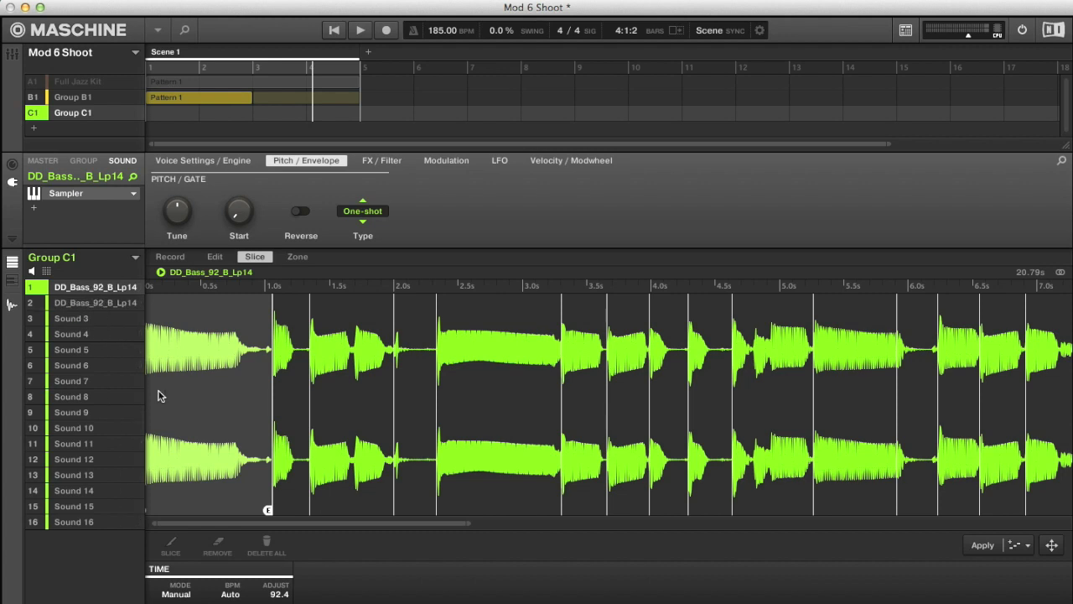
Drag the 1.0 s, 1.3 s and 4.6 s slices onto slots 3, 4 and the next empty slot.
click(283, 399)
scroll(282, 399, down, 1)
drag(281, 372, 76, 320)
click(310, 379)
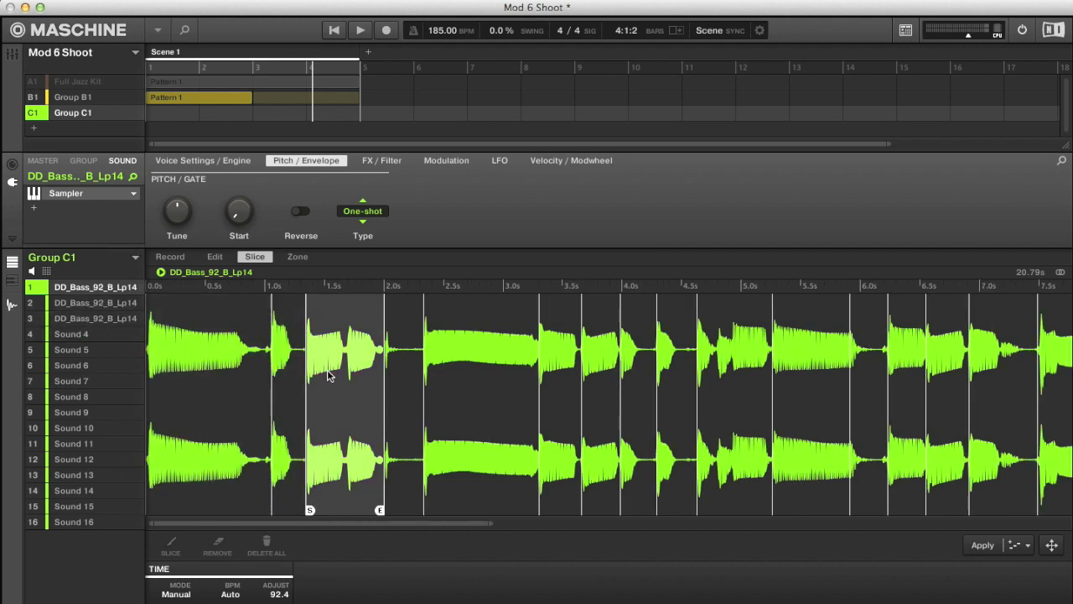
drag(224, 357, 84, 335)
click(450, 401)
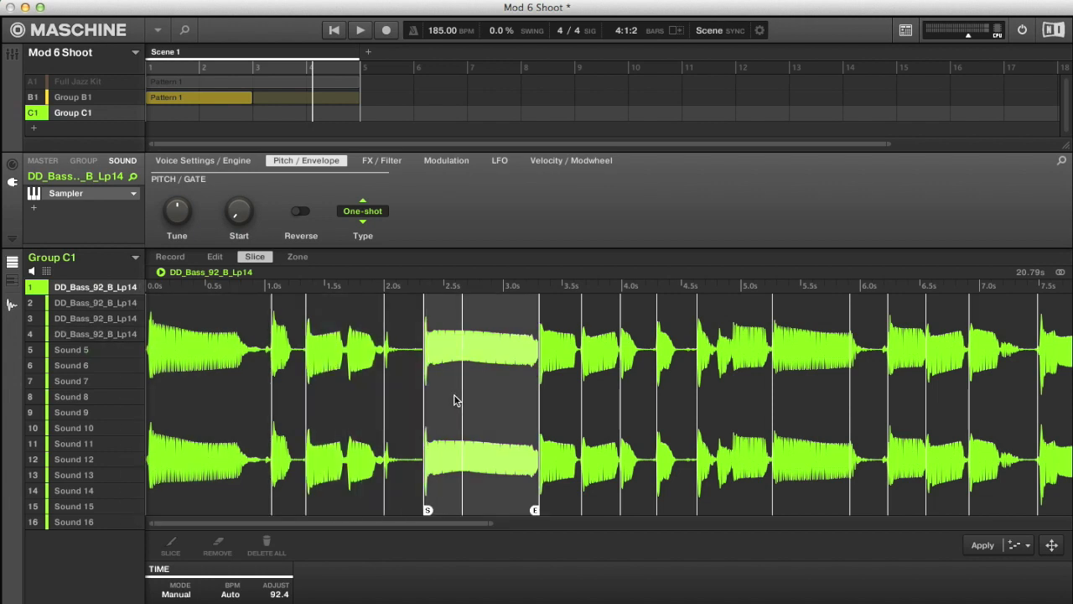
click(633, 398)
click(722, 387)
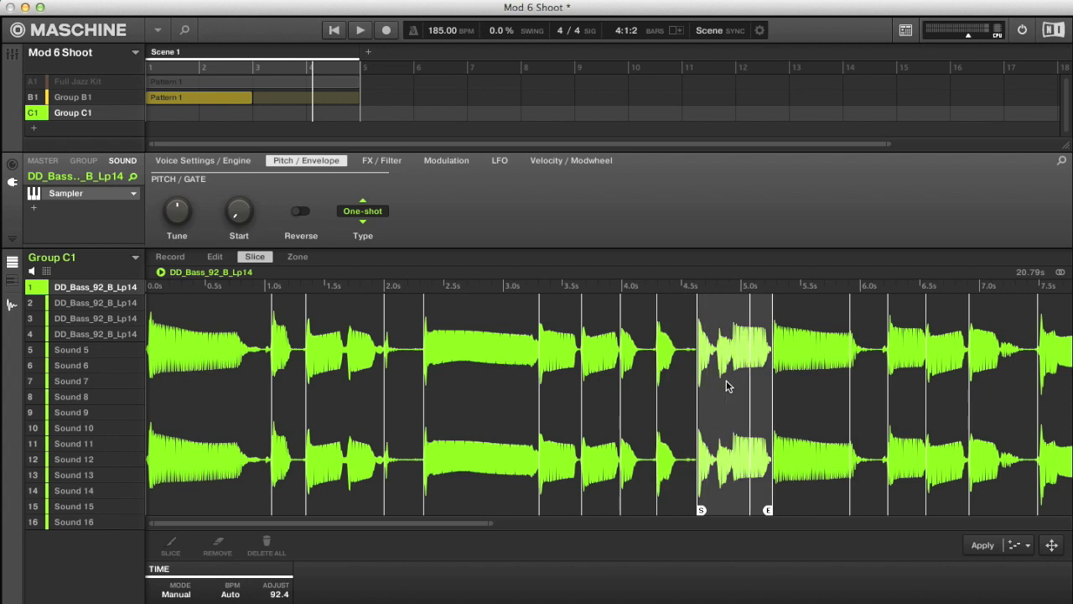
drag(736, 371, 113, 351)
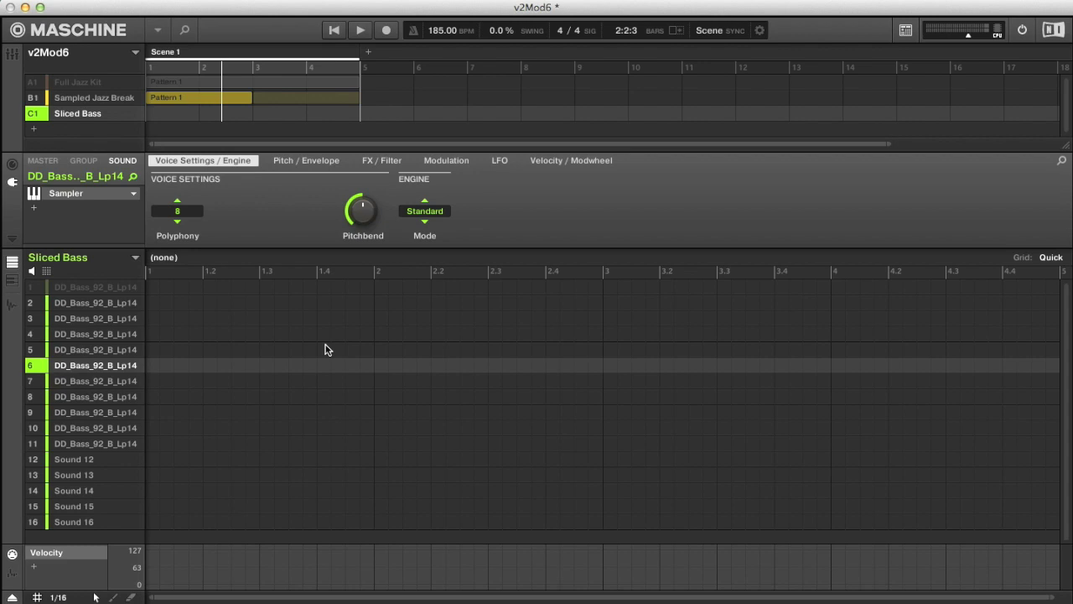
Select sounds 2–11, confirm their Type stays One-shot, and switch to the pad-grid view.
click(131, 334)
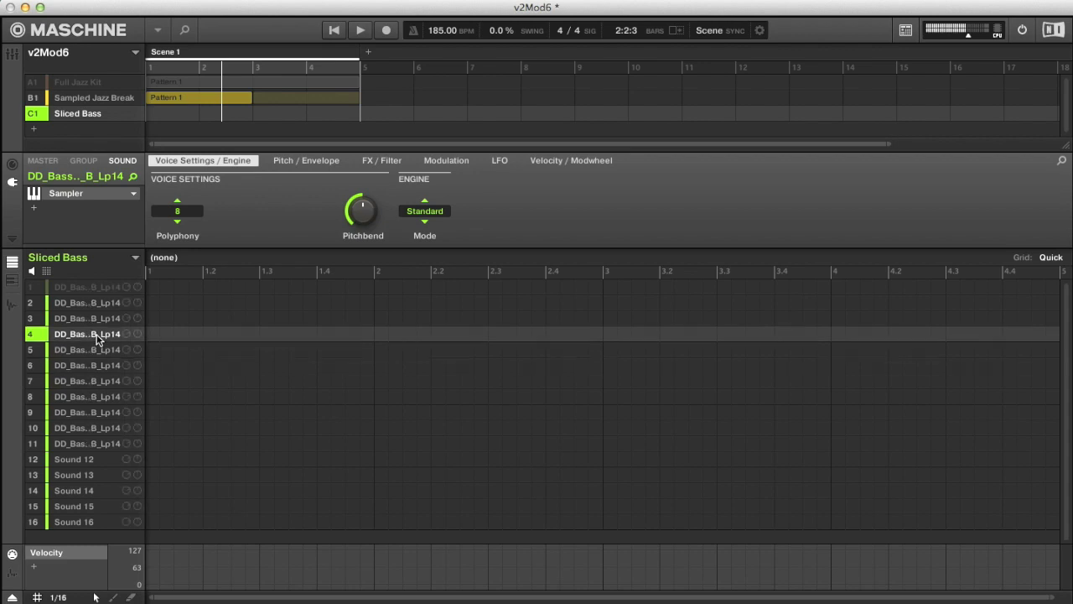
click(304, 161)
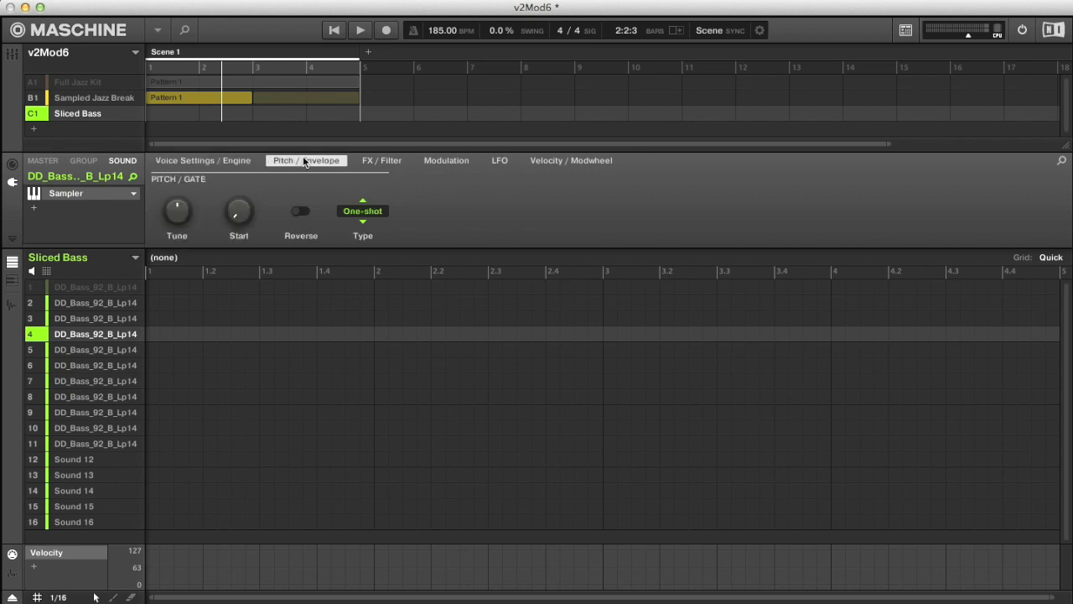
click(95, 307)
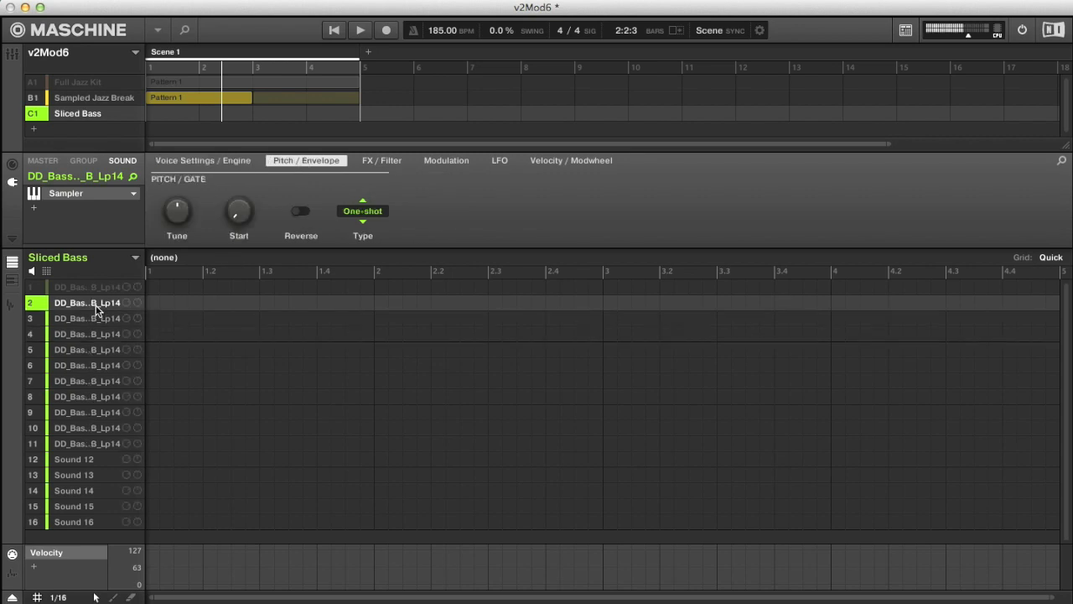
shift+click(81, 444)
click(369, 211)
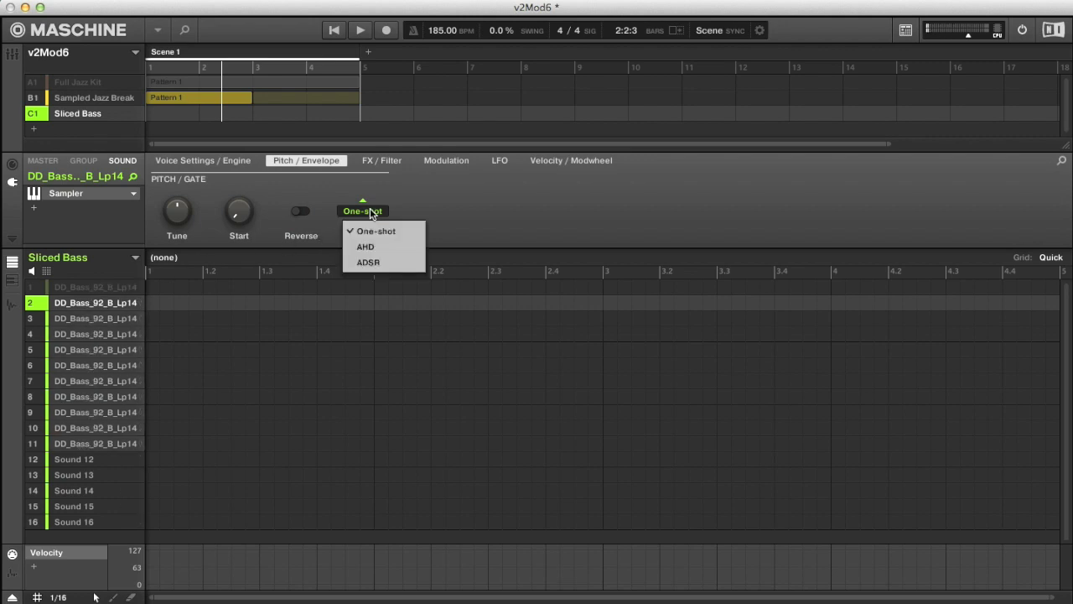
click(482, 215)
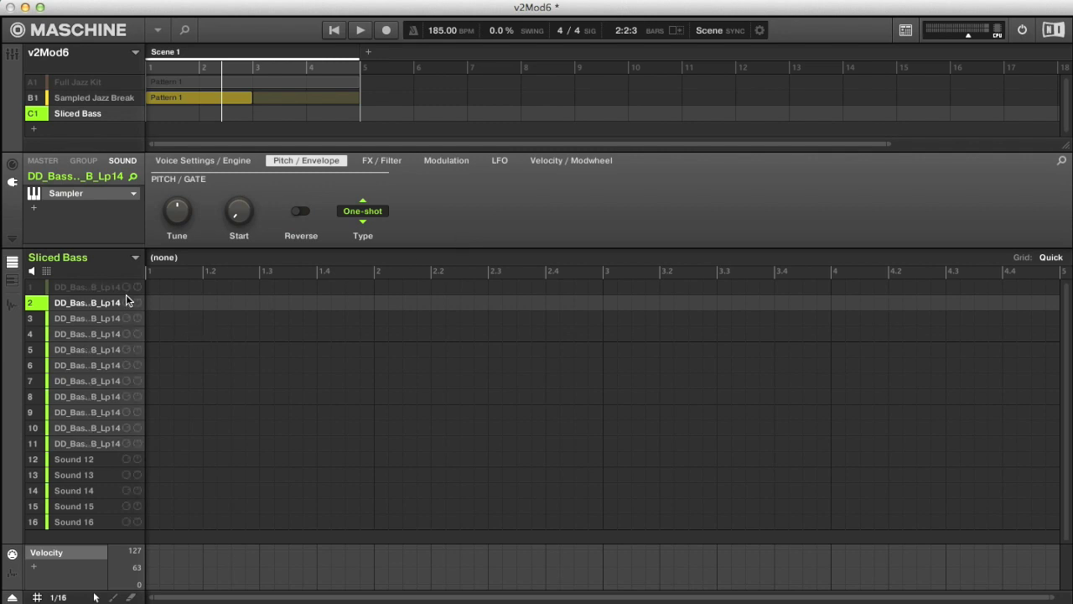
click(46, 273)
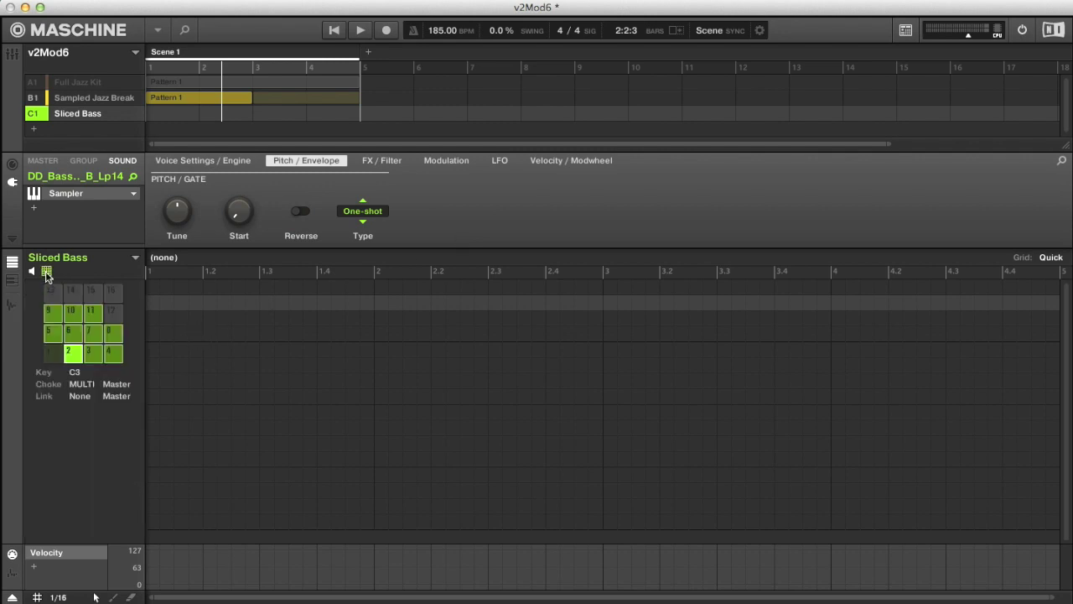
With the slice pads selected, choose 1 in the Choke field.
click(92, 357)
click(73, 355)
click(56, 357)
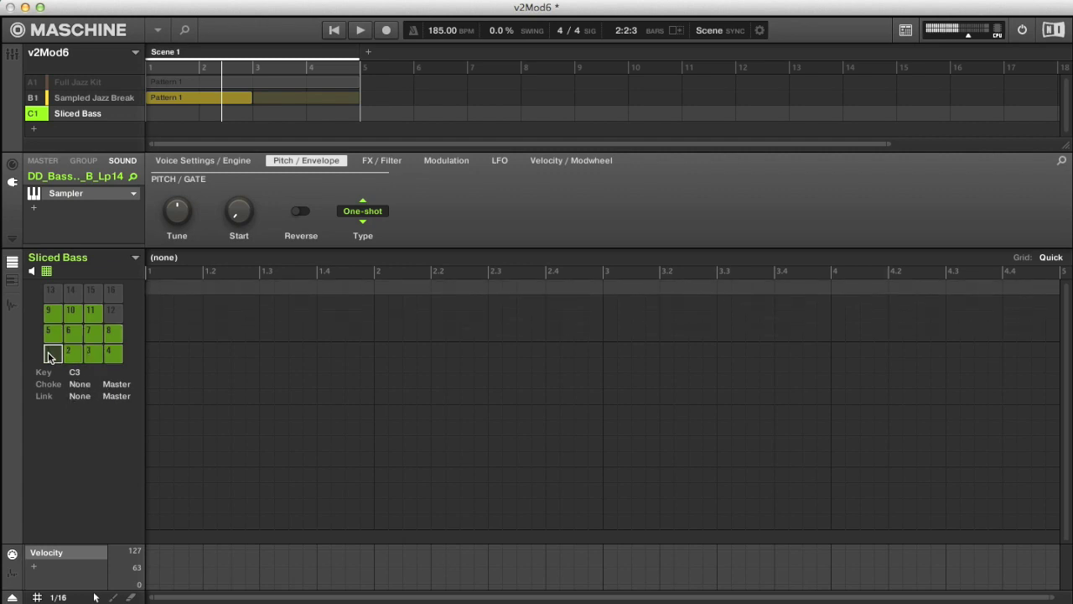
click(72, 356)
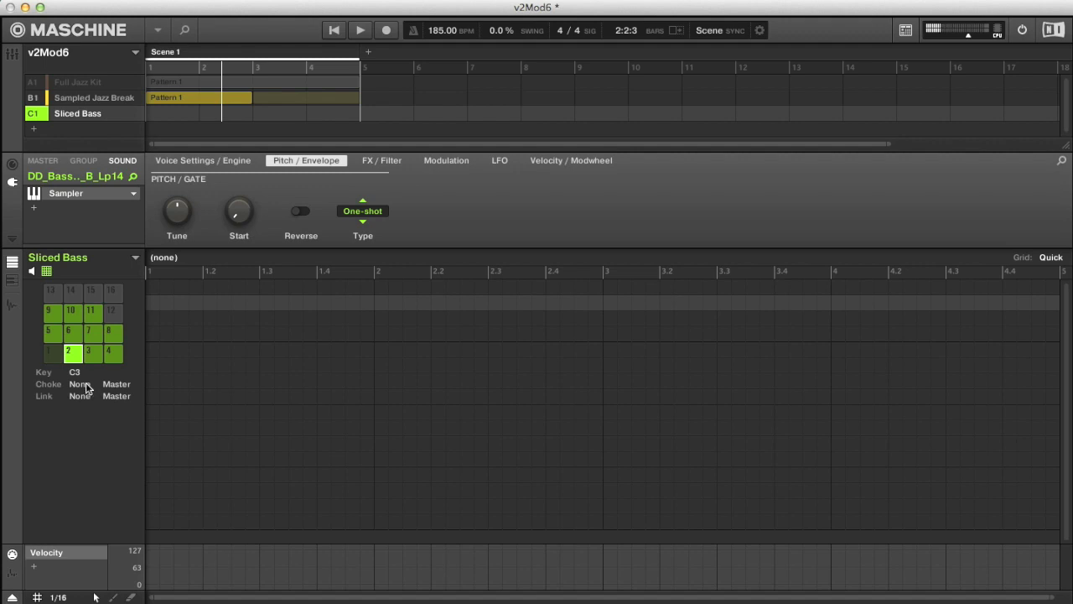
click(87, 387)
click(44, 415)
click(79, 388)
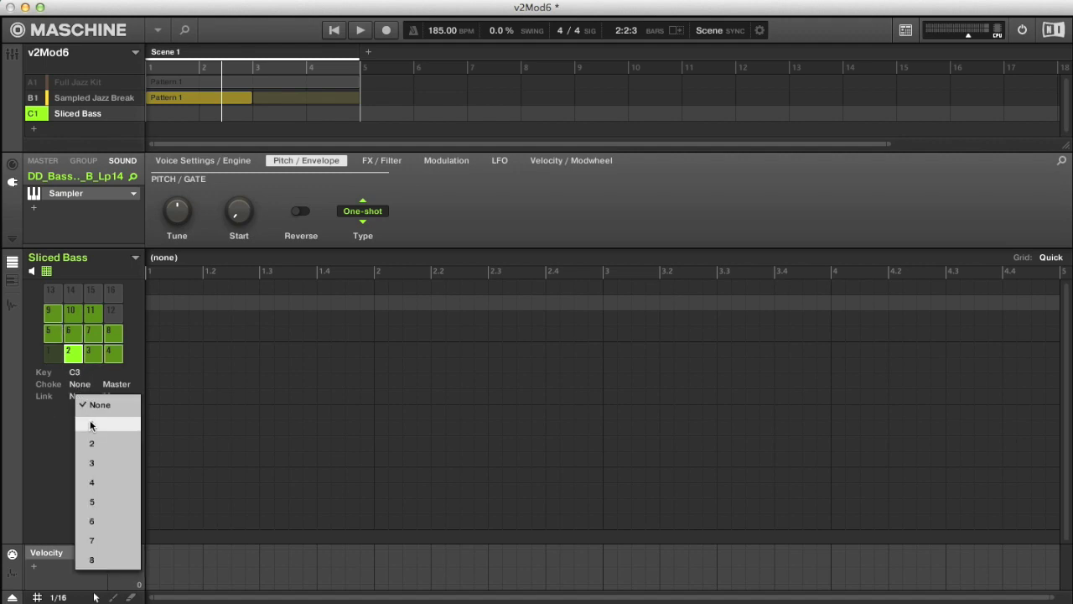
click(91, 423)
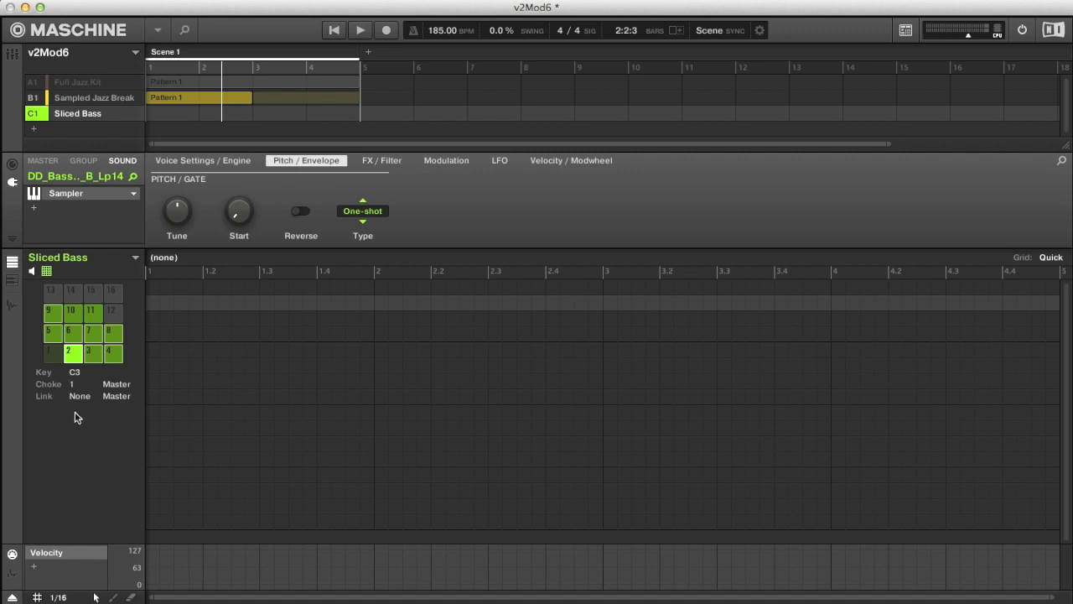